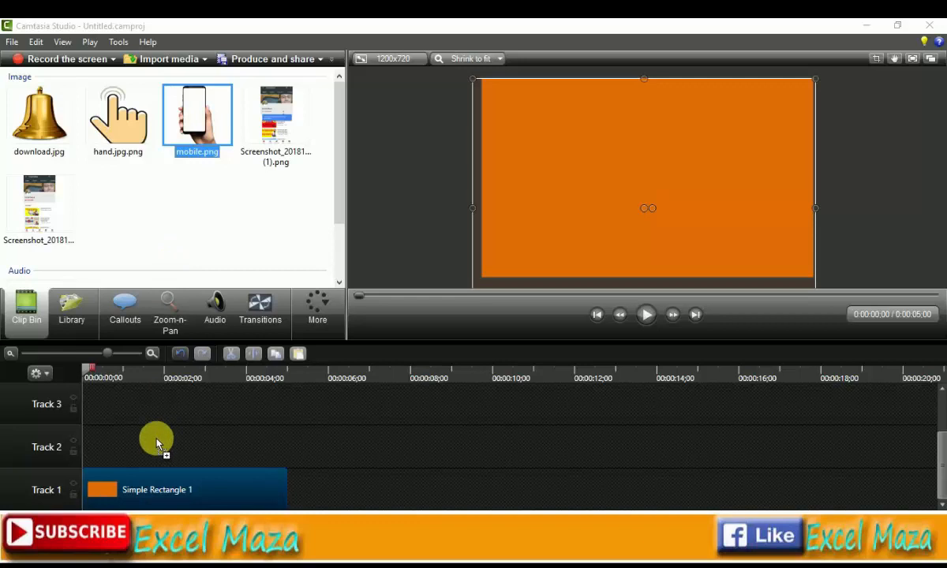
# Place mobile.png at the start of Track 2 and enlarge it to fill the orange background's height, with the wrist running off the lower edge.
pyautogui.moveTo(156, 444); pyautogui.dragTo(88, 447)
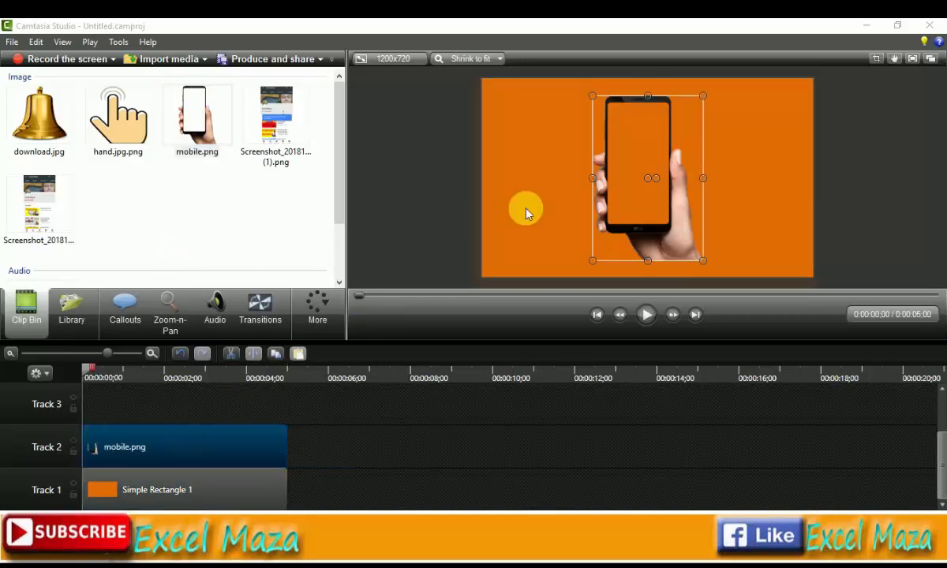
pyautogui.moveTo(629, 183); pyautogui.dragTo(615, 202)
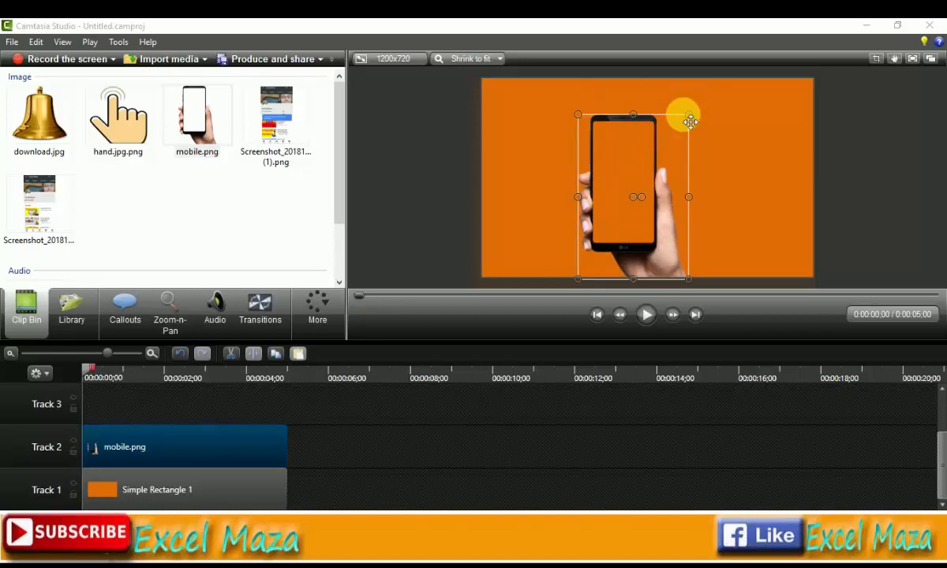
pyautogui.moveTo(693, 109); pyautogui.dragTo(712, 82)
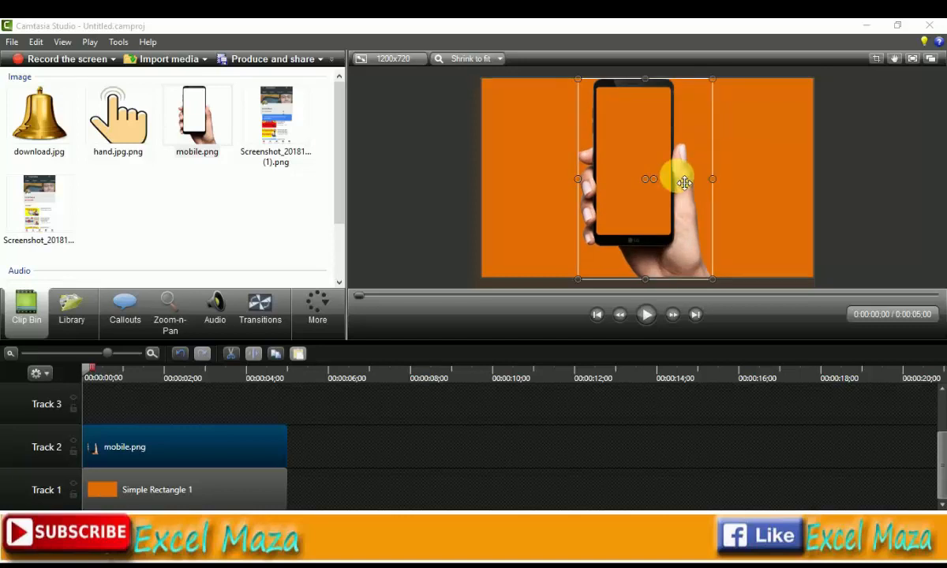
pyautogui.moveTo(683, 184); pyautogui.dragTo(655, 207)
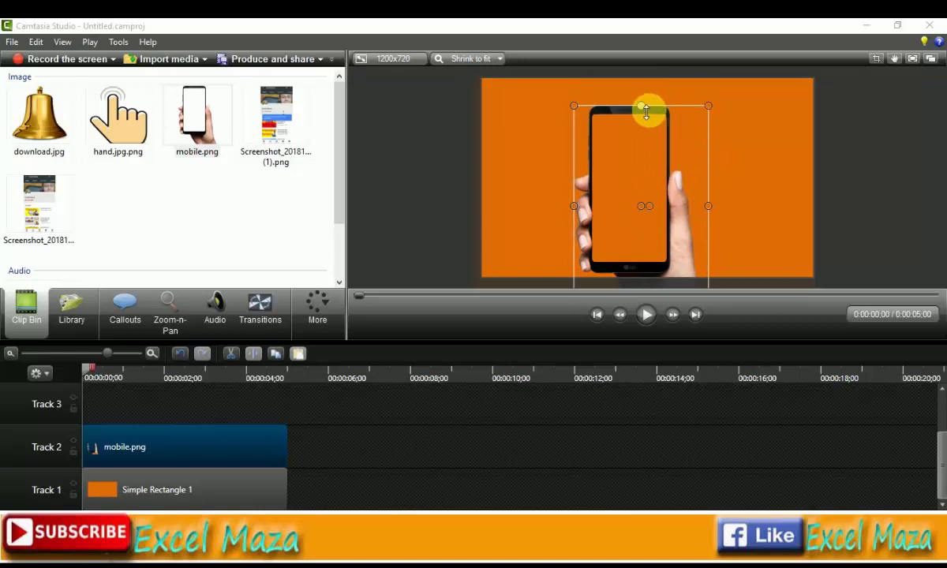
pyautogui.moveTo(646, 111); pyautogui.dragTo(641, 79)
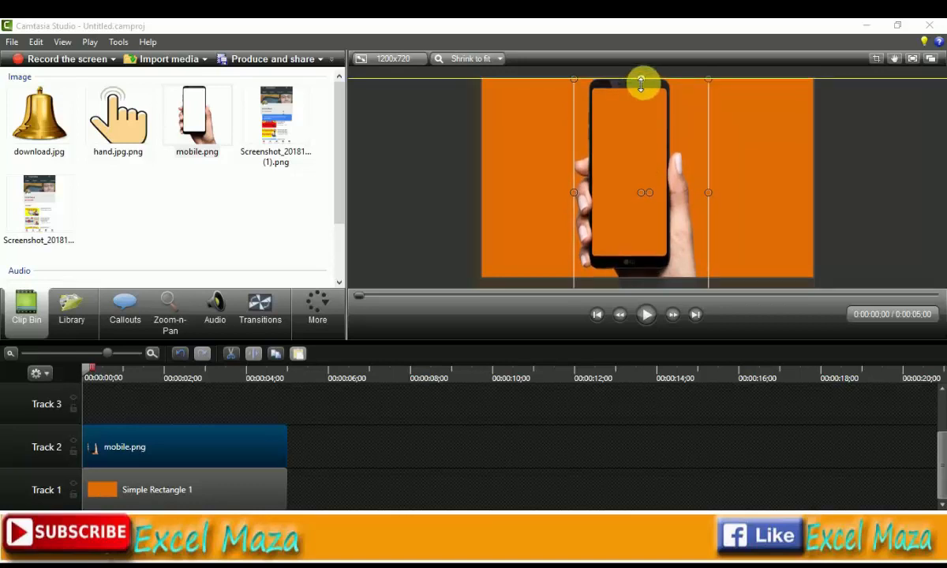
pyautogui.moveTo(715, 193); pyautogui.dragTo(741, 191)
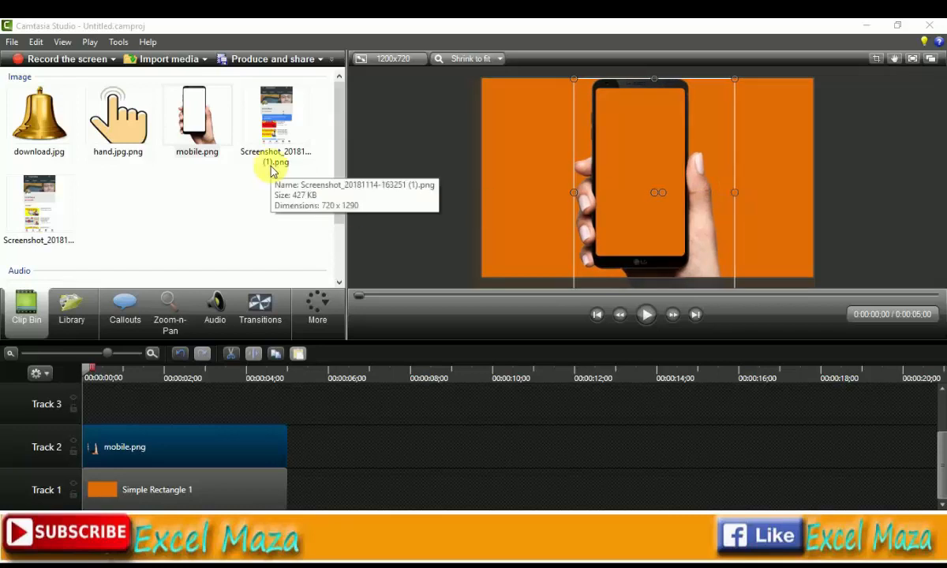
# Add Screenshot_20181120-222505.png from the media clips to the timeline at the playhead, above mobile.png.
pyautogui.click(282, 117)
pyautogui.click(41, 220)
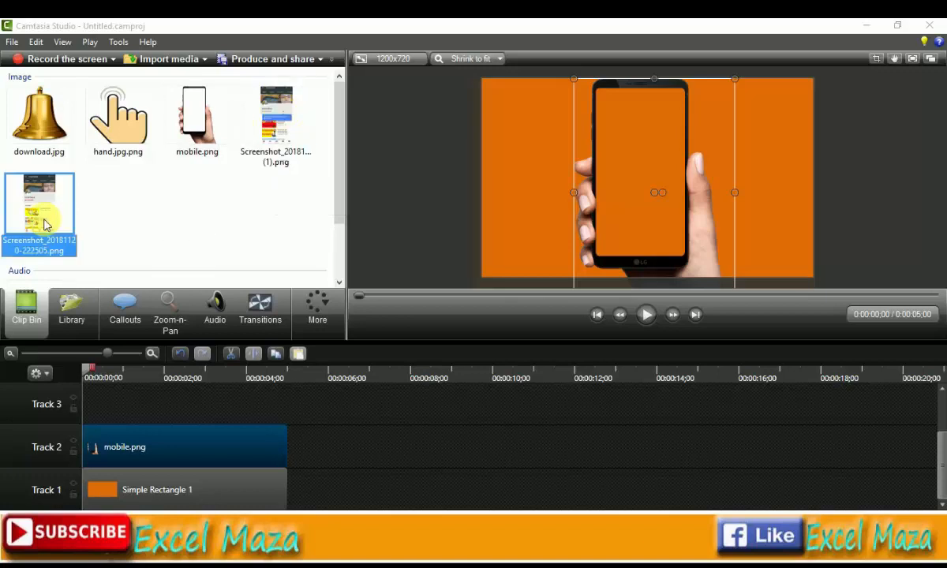
pyautogui.rightClick(44, 222)
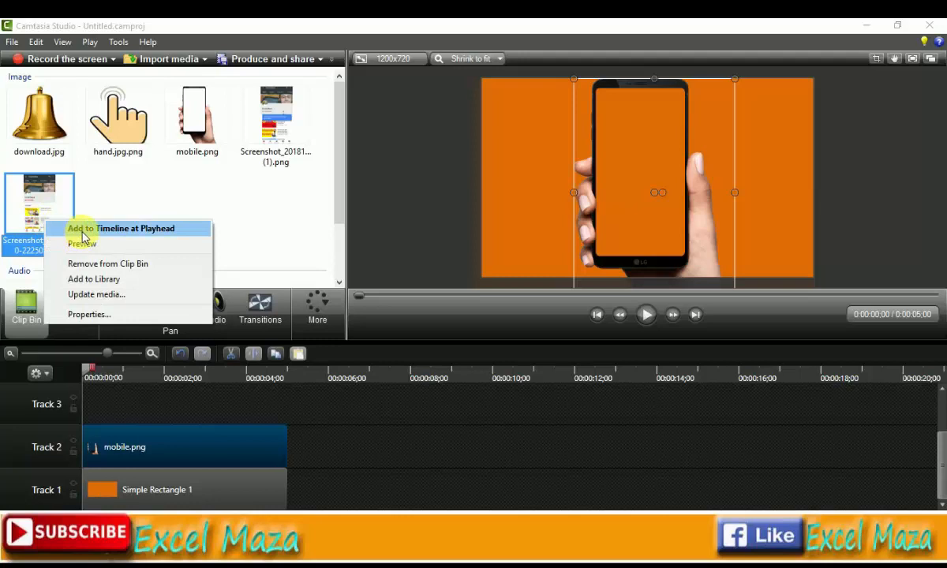
pyautogui.click(93, 229)
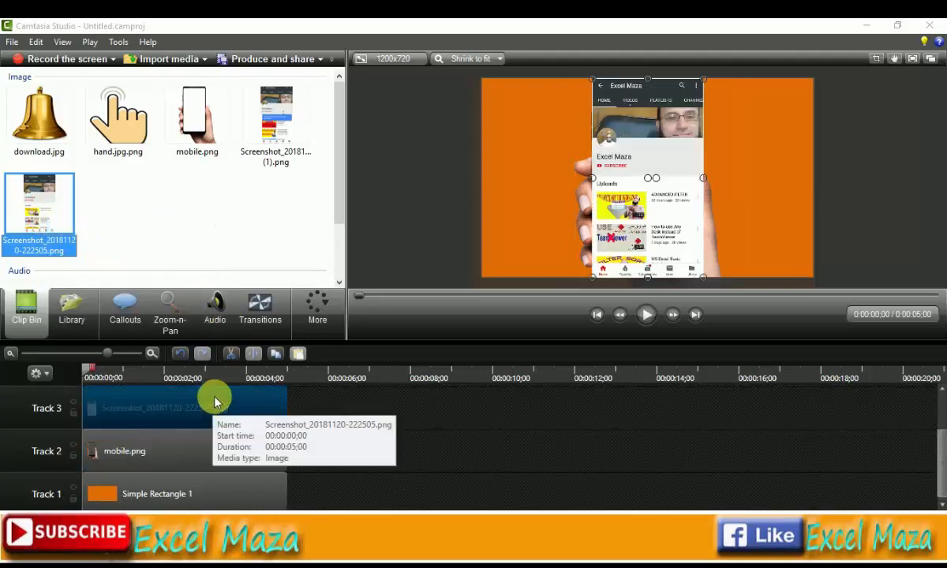
# Move and resize the channel screenshot on the canvas so it fits exactly inside the phone's screen.
pyautogui.moveTo(649, 96)
pyautogui.mouseDown()
pyautogui.moveTo(661, 116)
pyautogui.moveTo(661, 102)
pyautogui.moveTo(654, 106)
pyautogui.mouseUp()
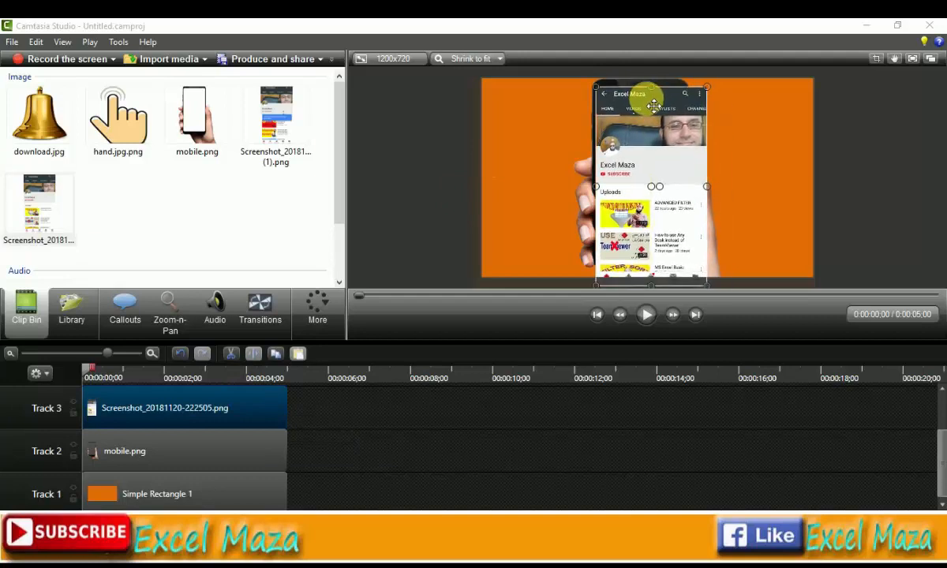
pyautogui.moveTo(707, 186); pyautogui.dragTo(688, 186)
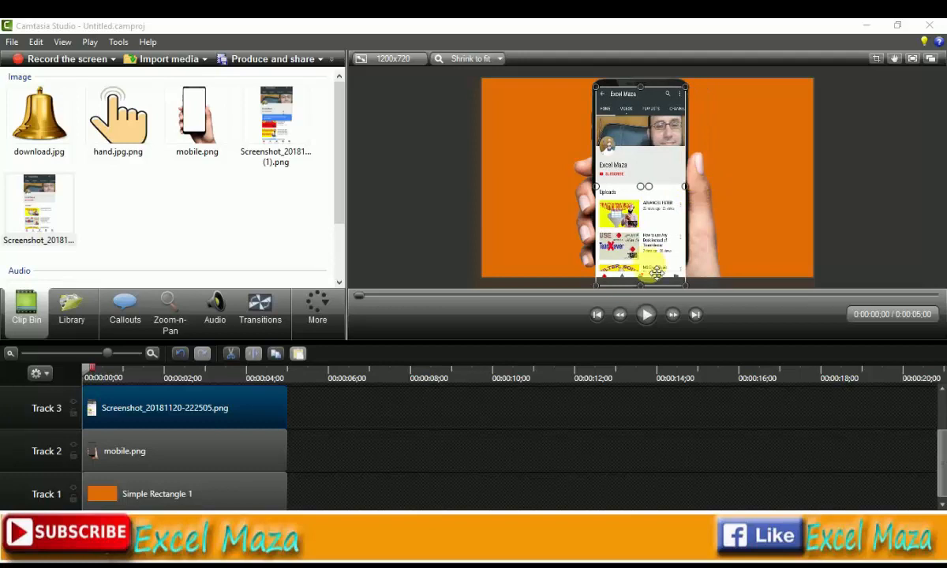
pyautogui.moveTo(642, 292); pyautogui.dragTo(645, 265)
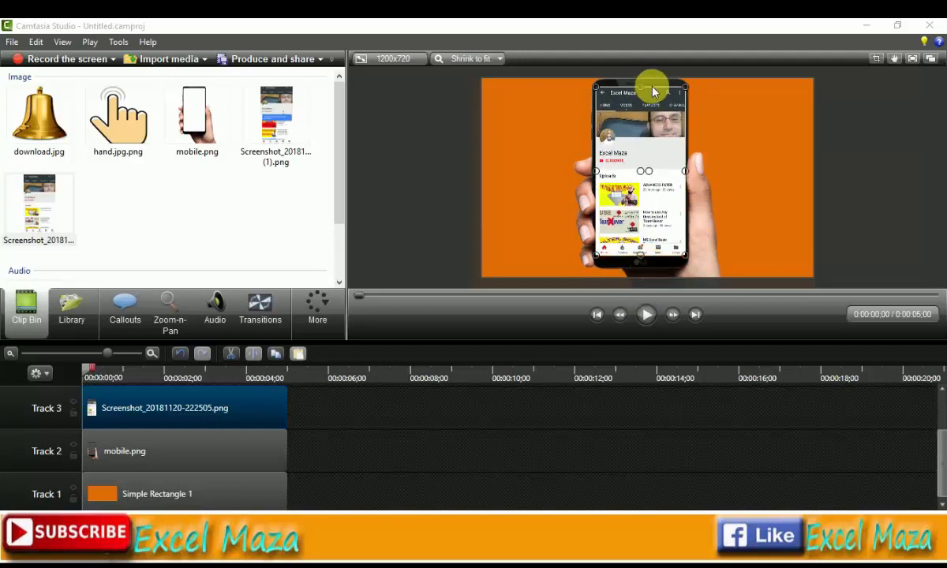
pyautogui.moveTo(645, 94); pyautogui.dragTo(645, 96)
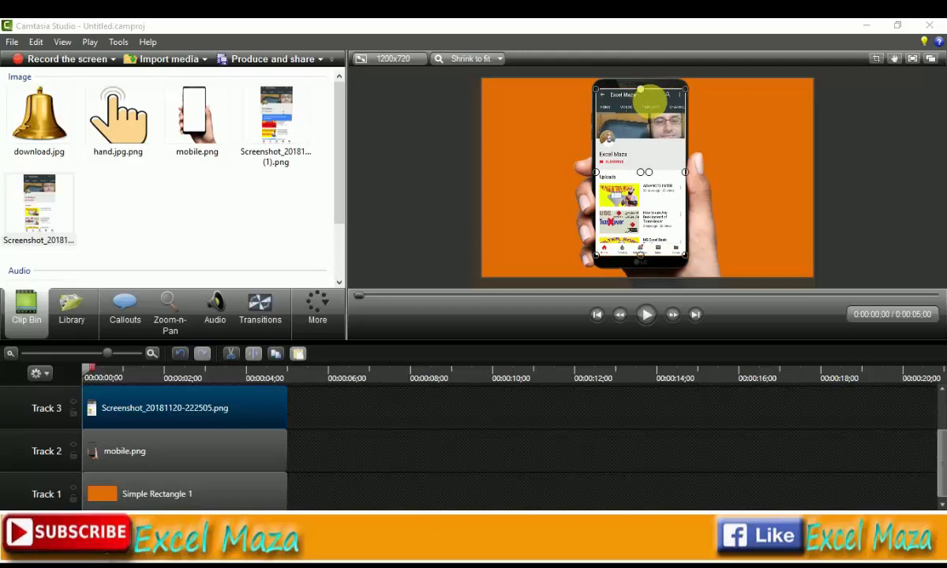
pyautogui.click(702, 132)
pyautogui.click(663, 161)
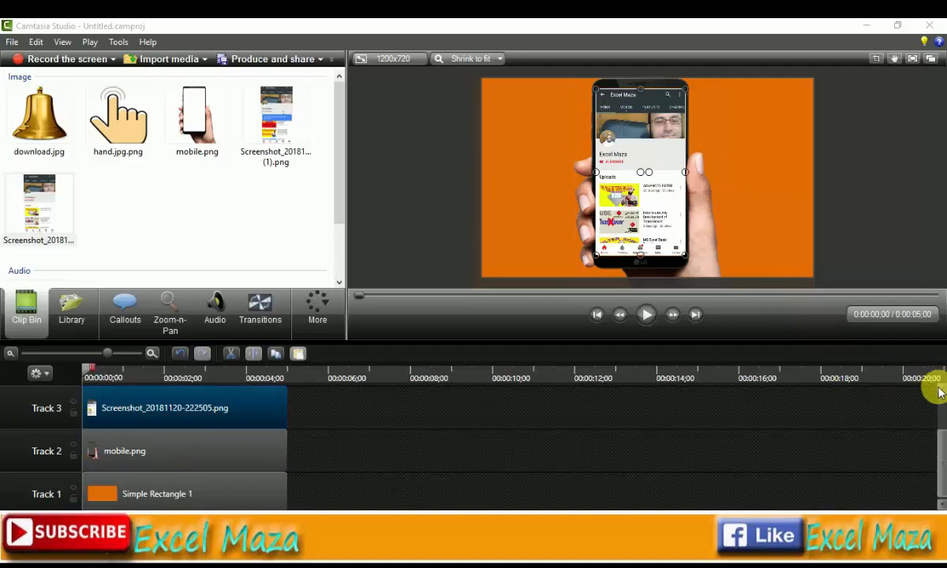
# Add hand.jpg.png from the media clips to Track 4 at the playhead.
pyautogui.scroll(2, 939, 392)
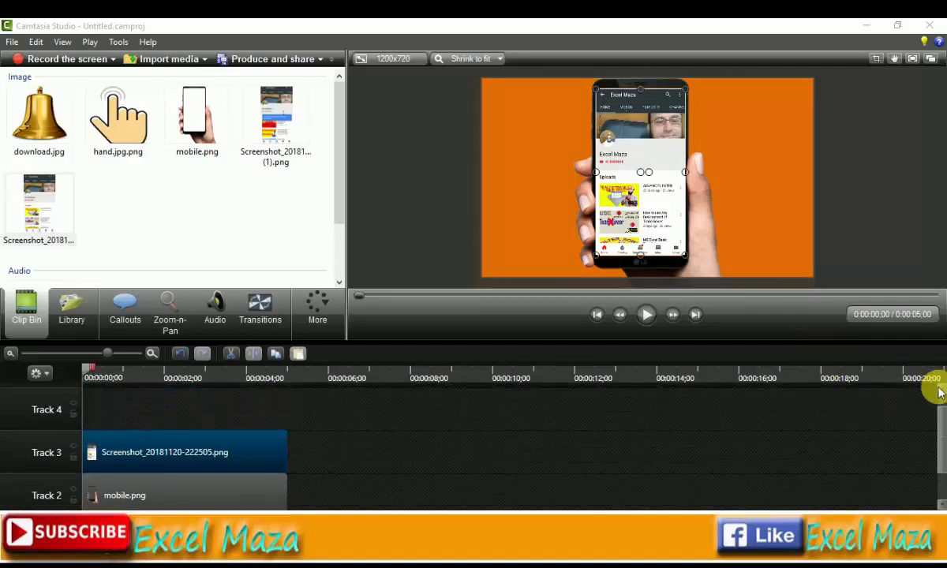
pyautogui.click(120, 126)
pyautogui.rightClick(123, 136)
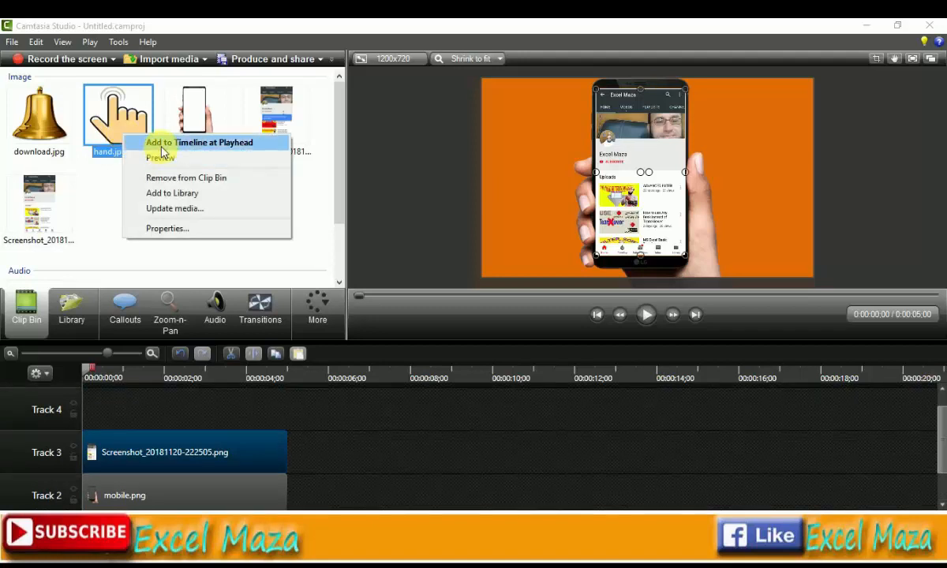
pyautogui.click(163, 144)
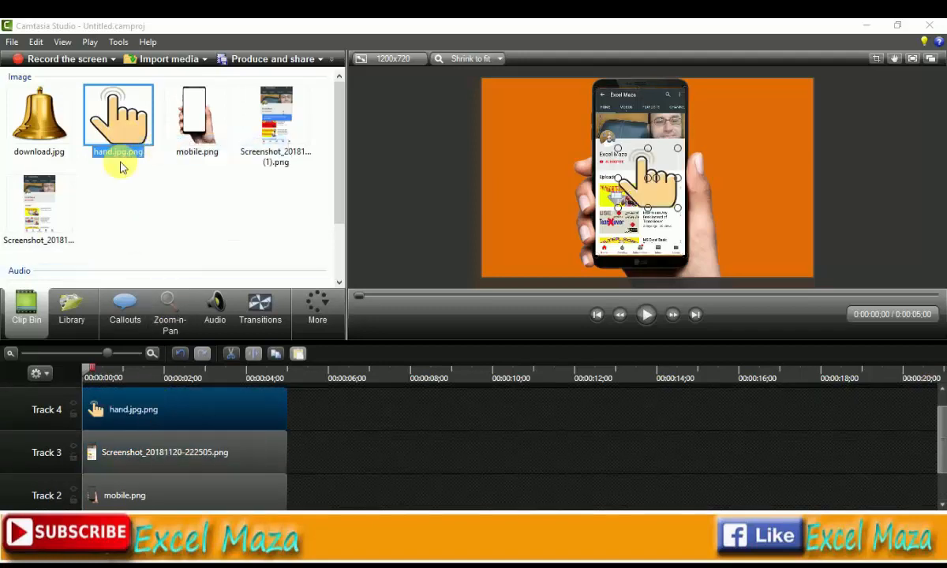
pyautogui.rightClick(120, 107)
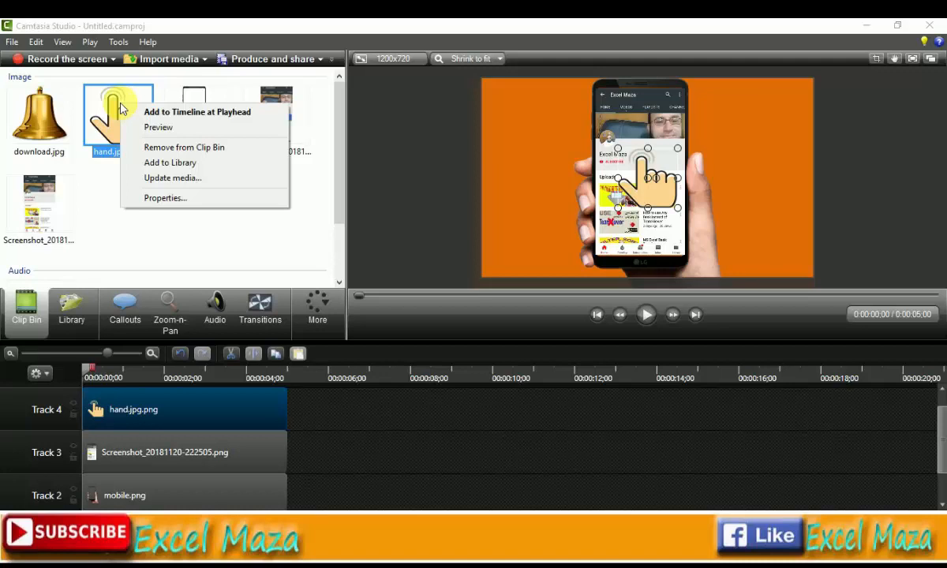
pyautogui.press('Escape')
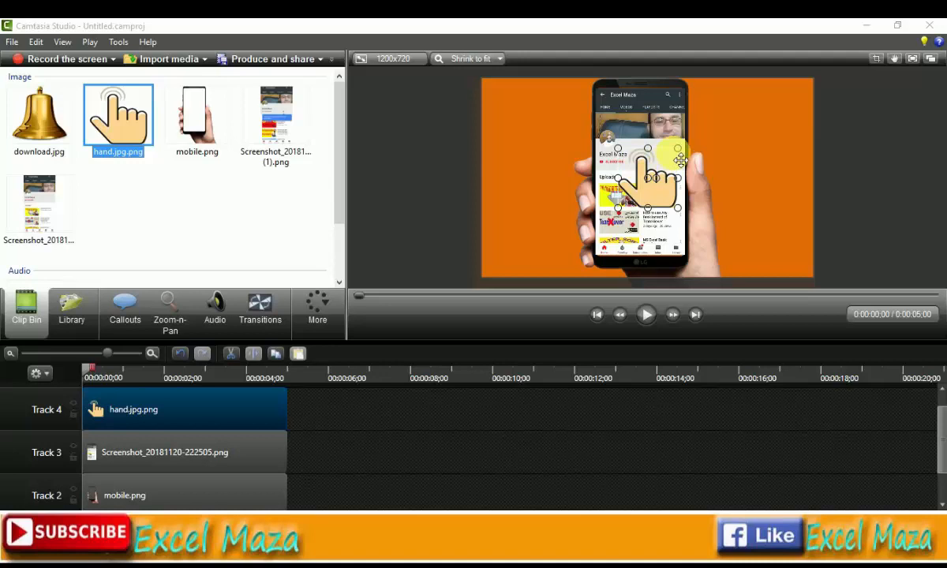
# Shrink the hand image to about 35% scale, enlarge the preview area, and place the hand just below the canvas under the phone.
pyautogui.moveTo(680, 155); pyautogui.dragTo(630, 221)
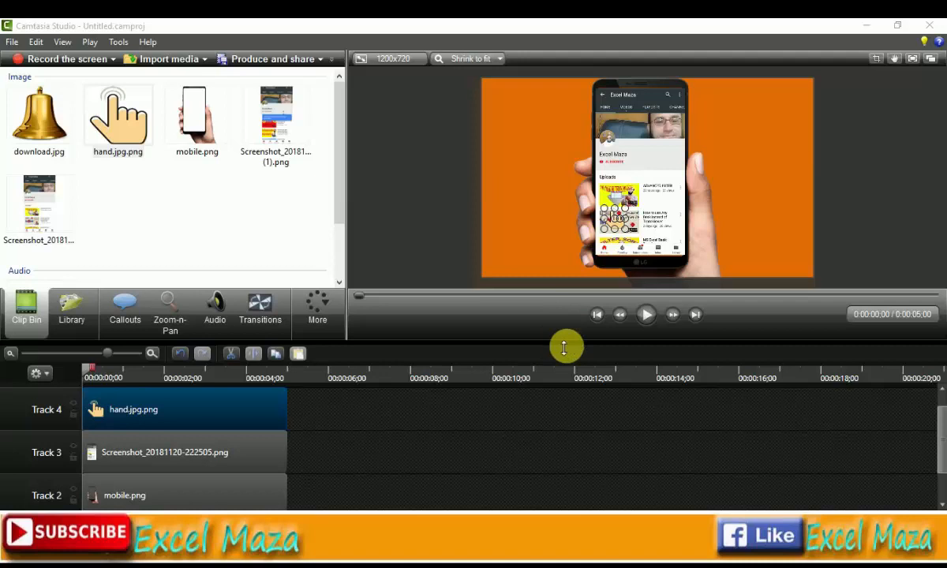
pyautogui.moveTo(564, 347); pyautogui.dragTo(570, 455)
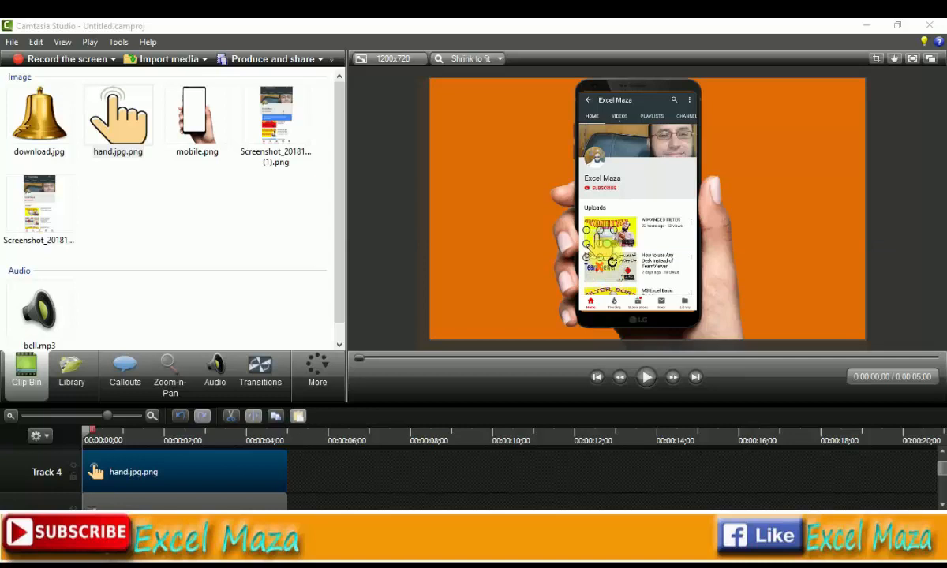
pyautogui.moveTo(612, 261); pyautogui.dragTo(608, 356)
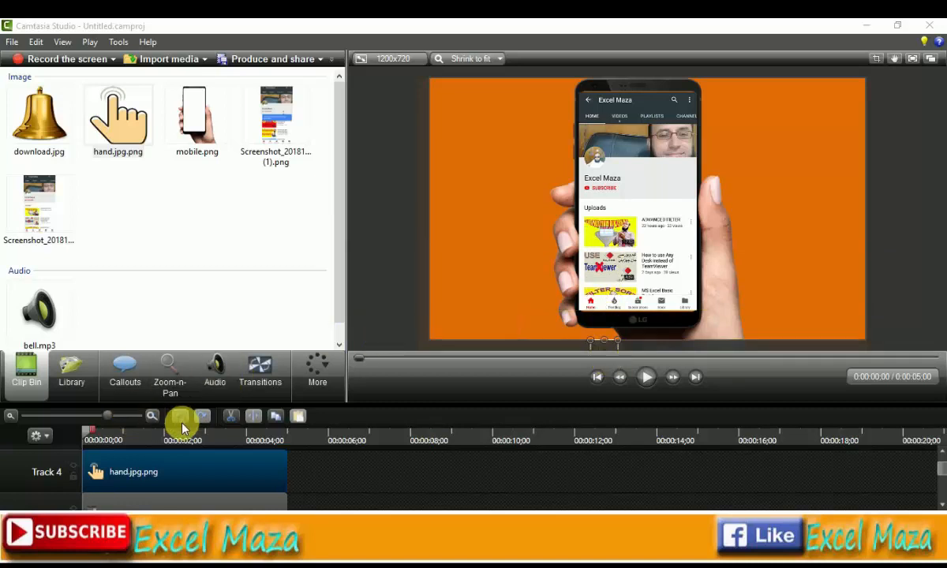
# Animate the hand from below the canvas up to the Subscribe button at X -140, Y 32, over about 1.7 seconds.
pyautogui.click(314, 375)
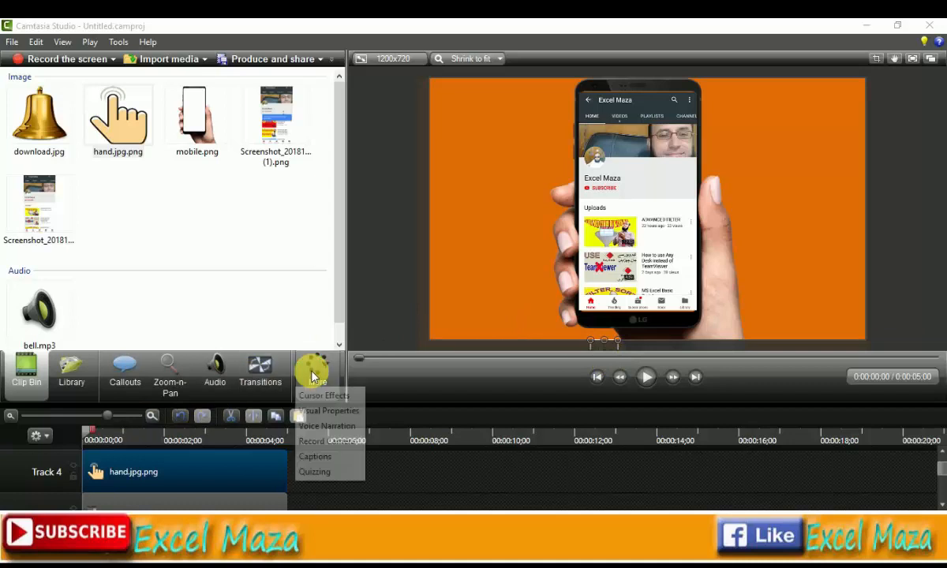
pyautogui.click(316, 411)
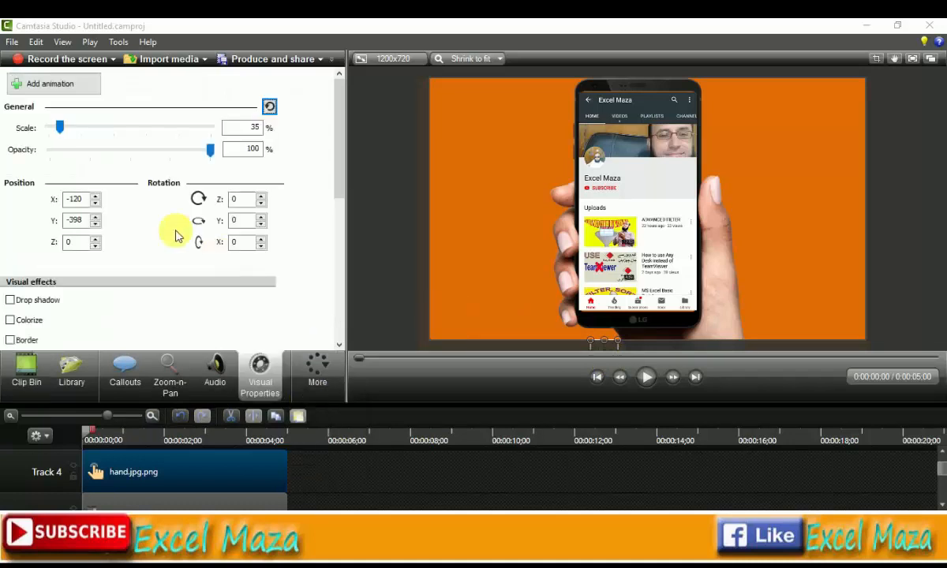
pyautogui.click(41, 84)
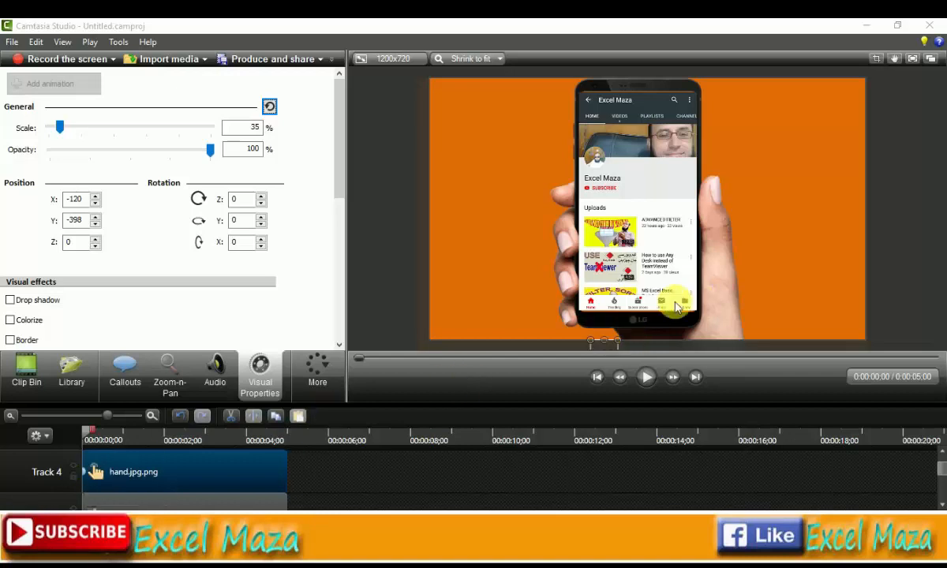
pyautogui.moveTo(610, 353); pyautogui.dragTo(603, 199)
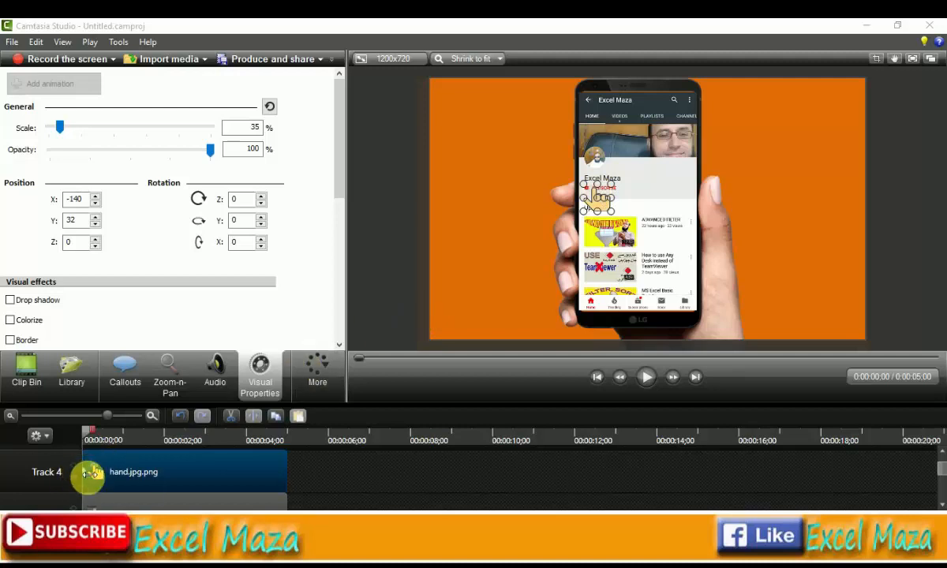
pyautogui.moveTo(85, 472); pyautogui.dragTo(161, 471)
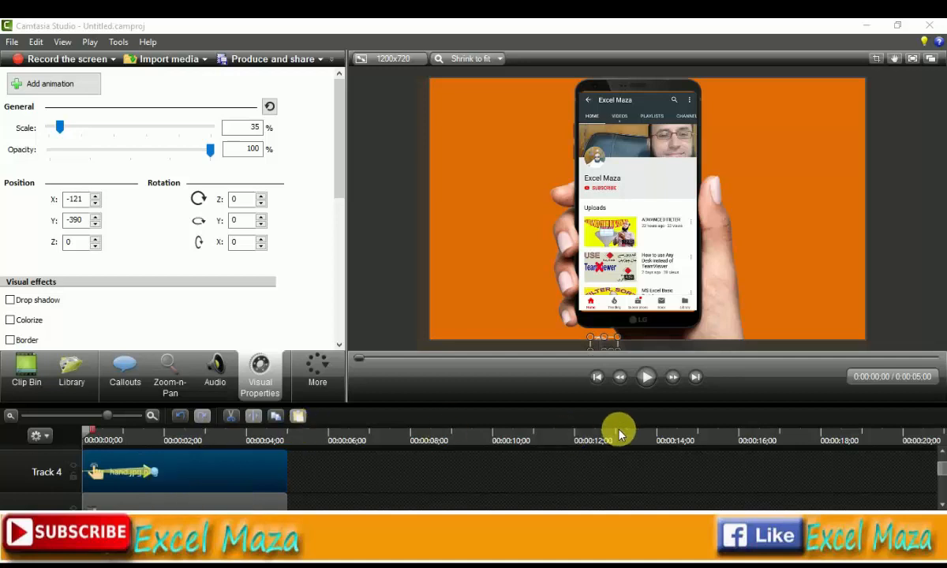
# Play the hand animation twice from the start of the timeline to check its movement and timing.
pyautogui.click(647, 381)
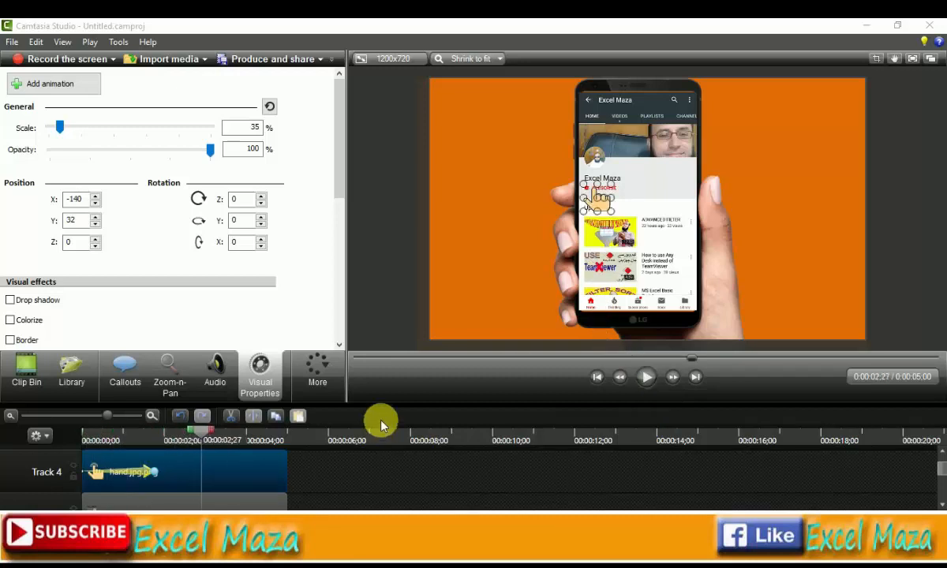
pyautogui.moveTo(204, 436); pyautogui.dragTo(68, 446)
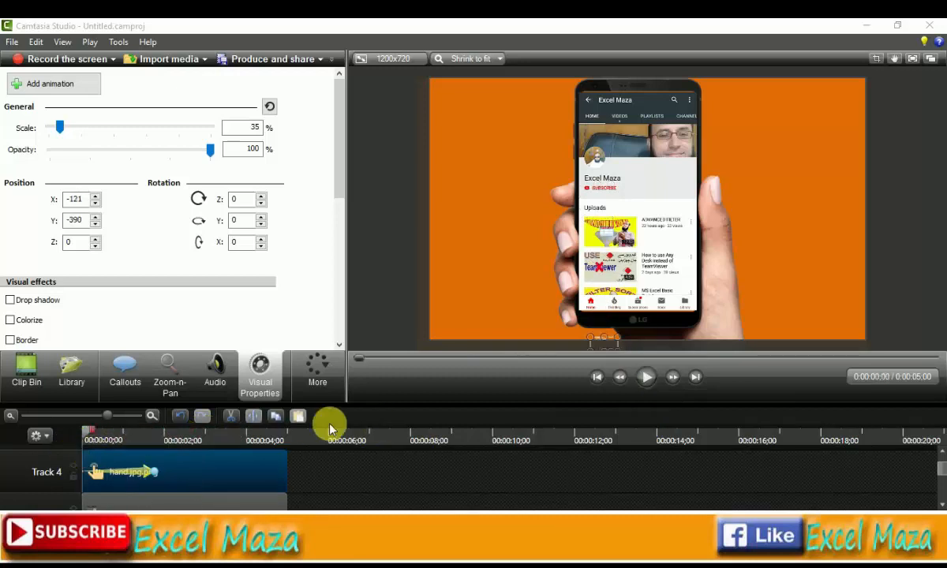
pyautogui.click(647, 380)
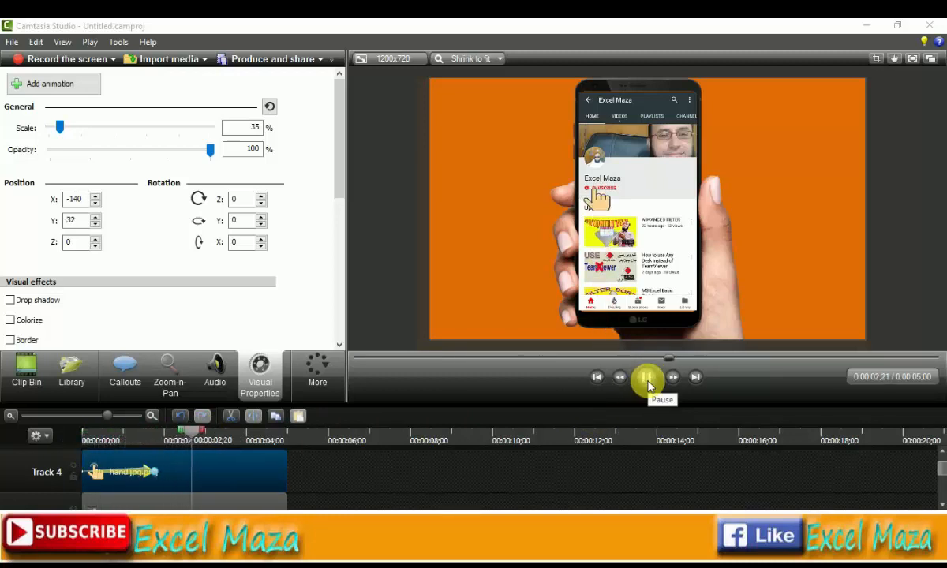
pyautogui.click(647, 382)
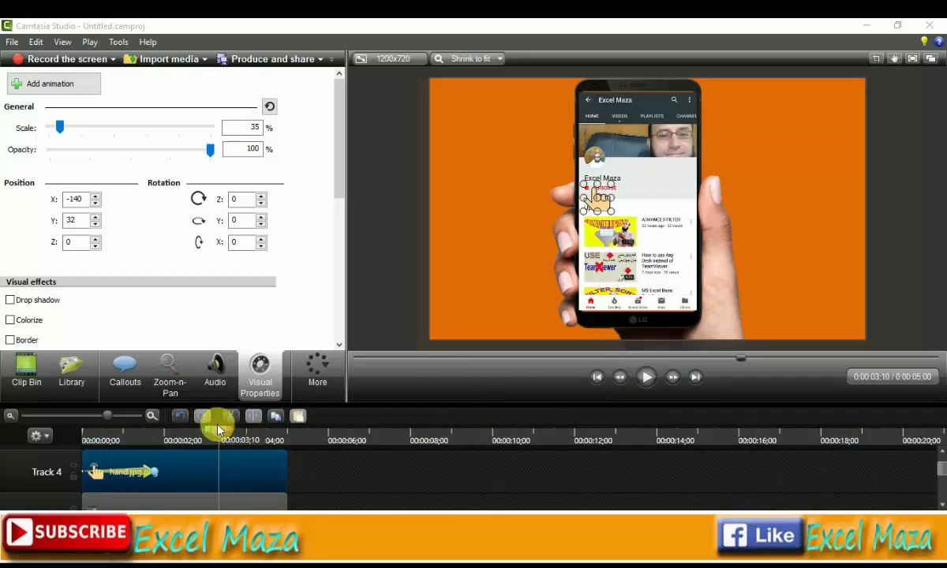
# Position the playhead at 0:00:02;07, just past the hand animation, and trim the end of the Track 4 hand clip to it.
pyautogui.moveTo(202, 439); pyautogui.dragTo(131, 444)
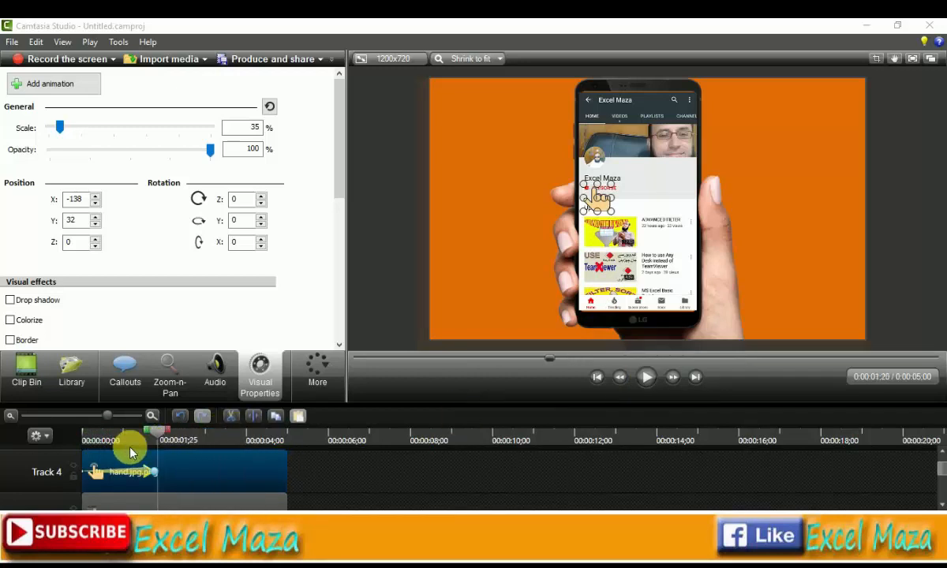
pyautogui.click(645, 381)
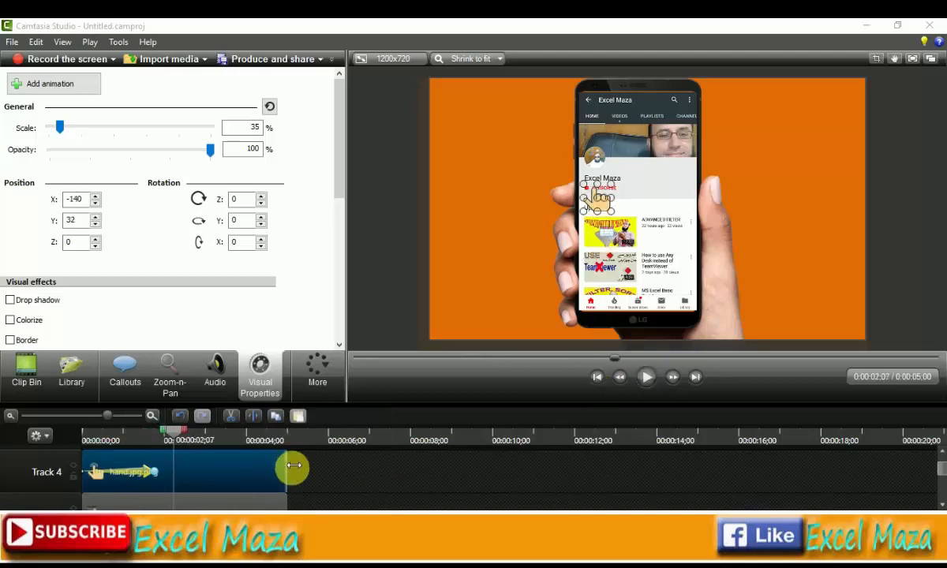
pyautogui.moveTo(293, 466); pyautogui.dragTo(185, 466)
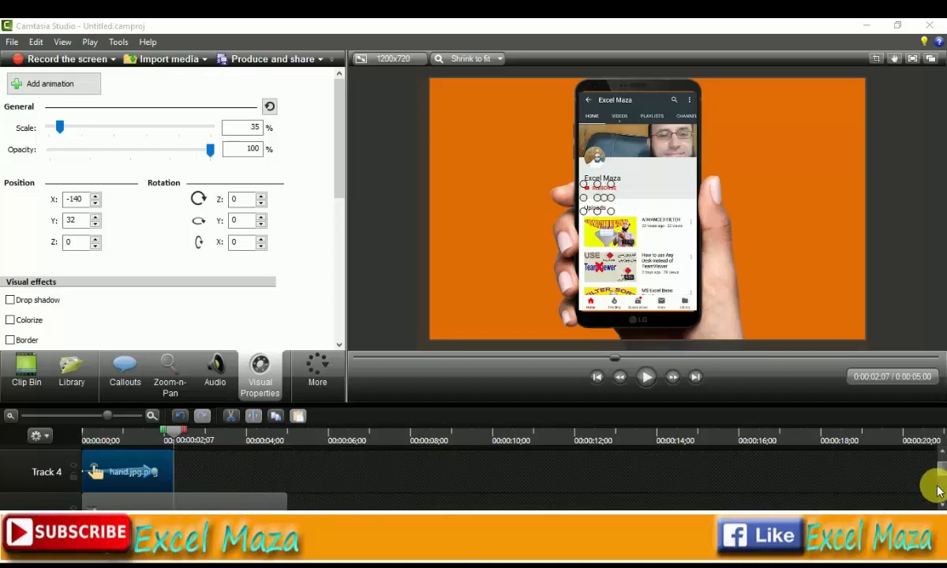
pyautogui.scroll(-3, 941, 505)
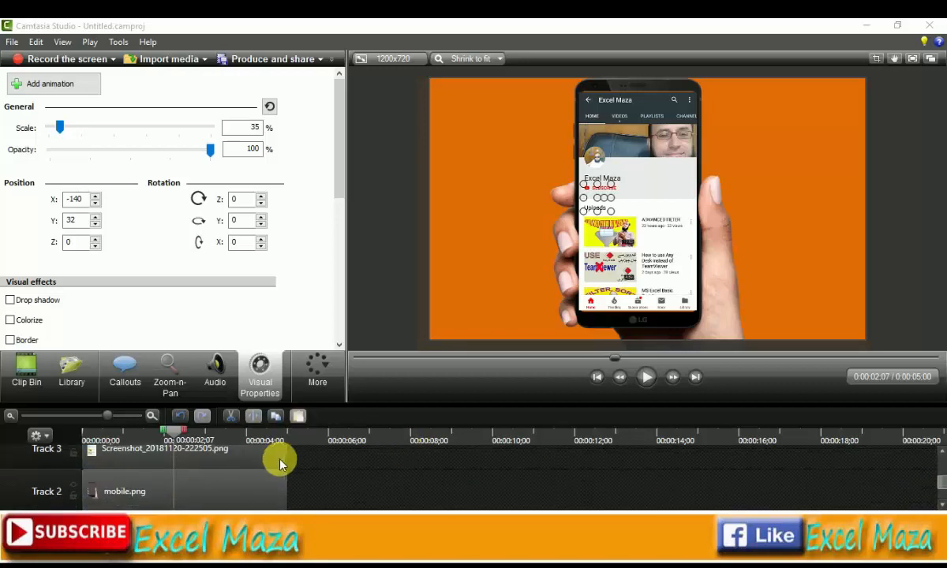
# Trim the Track 3 screenshot to the playhead at 0:00:02;07, and extend the mobile.png and orange rectangle clips to 0:00:07;16.
pyautogui.moveTo(284, 465); pyautogui.dragTo(174, 465)
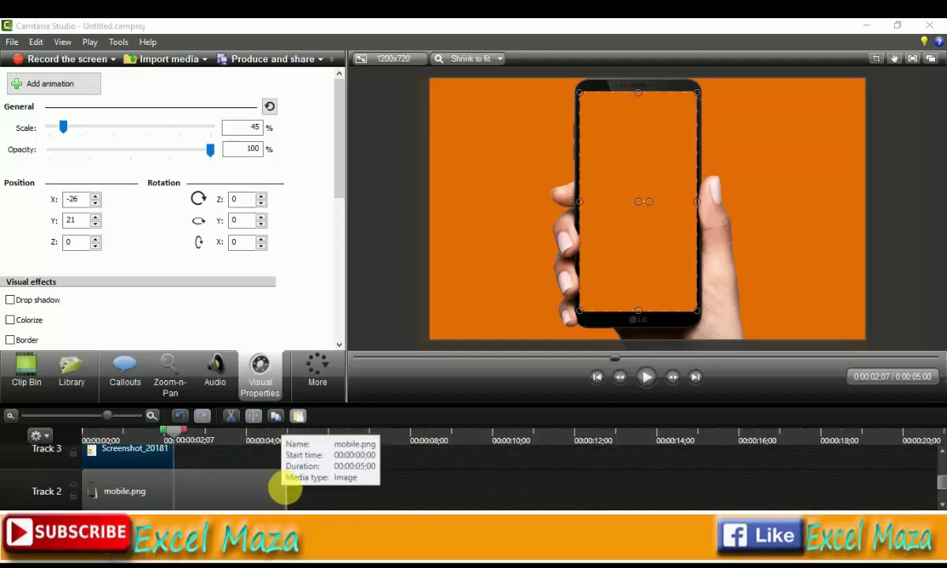
pyautogui.moveTo(294, 491); pyautogui.dragTo(390, 492)
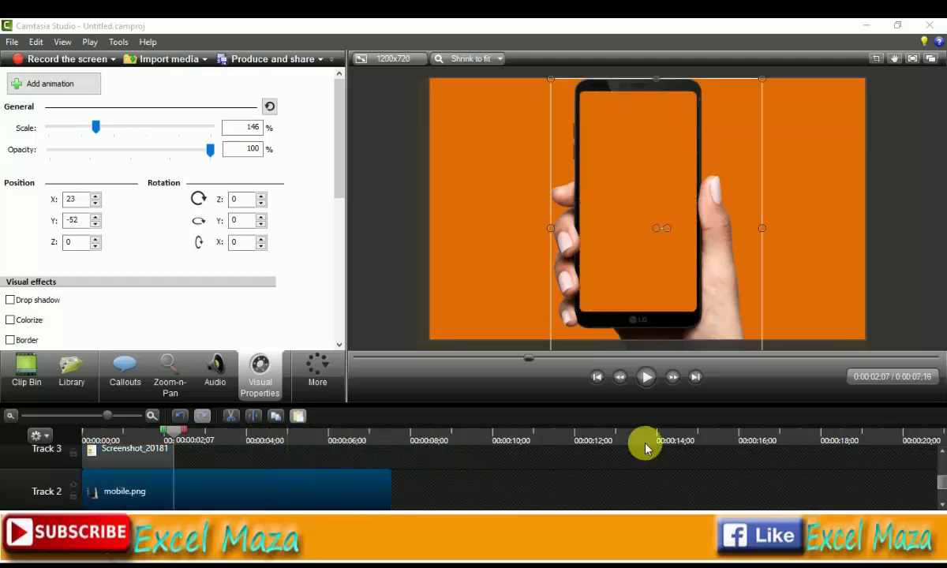
pyautogui.click(944, 456)
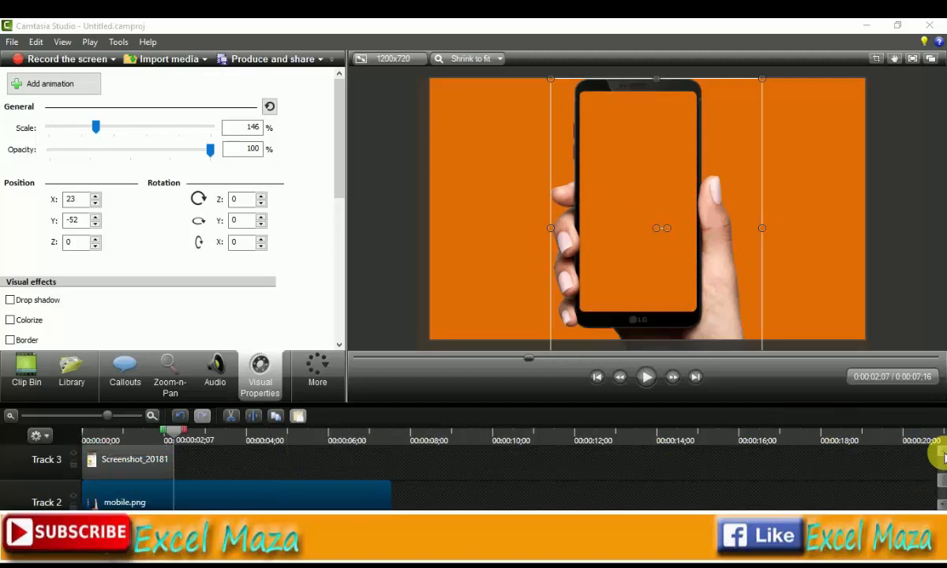
pyautogui.click(941, 502)
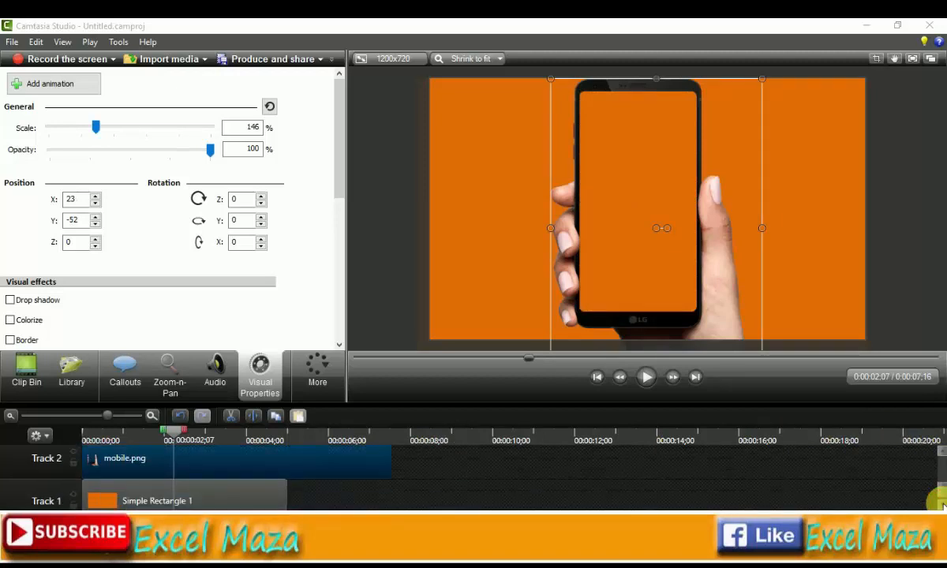
pyautogui.click(292, 492)
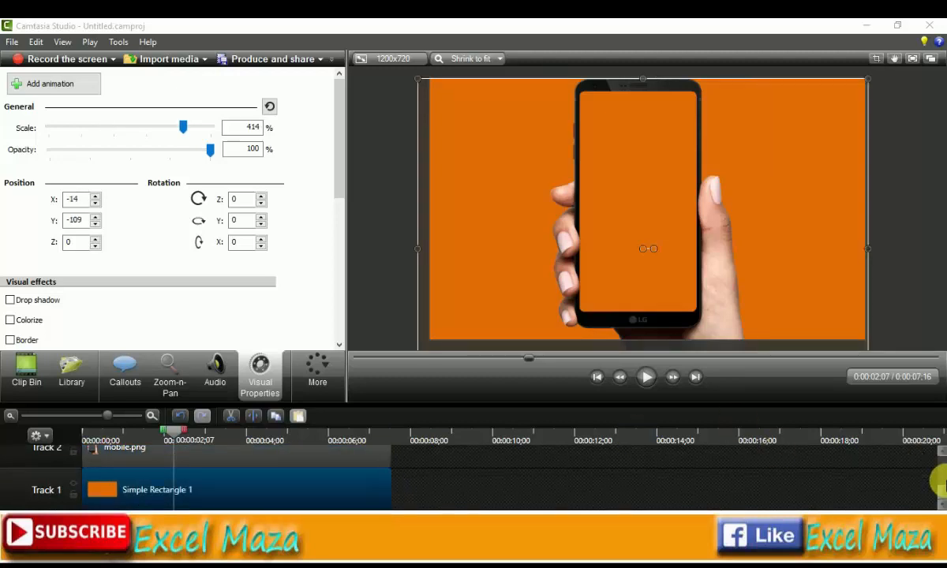
pyautogui.moveTo(942, 491); pyautogui.dragTo(943, 466)
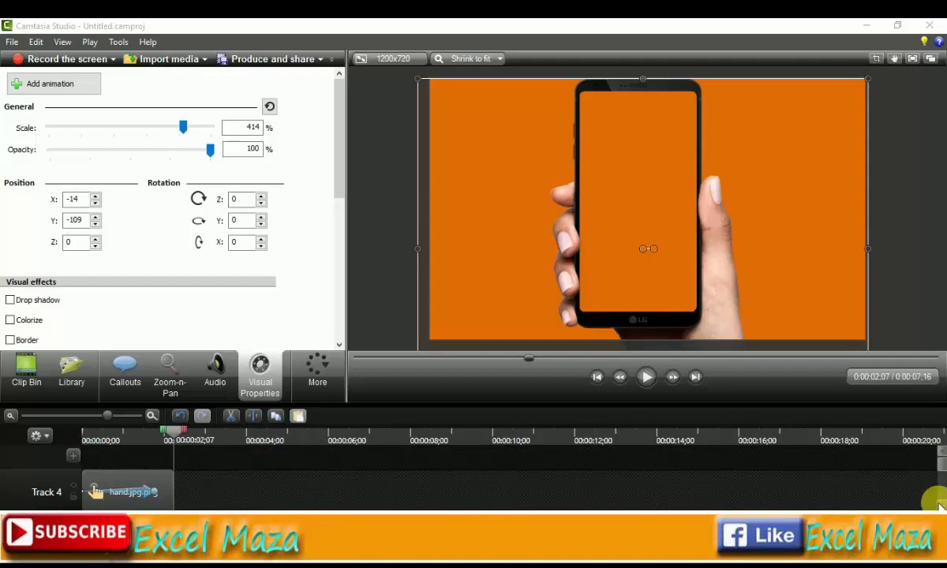
pyautogui.click(30, 368)
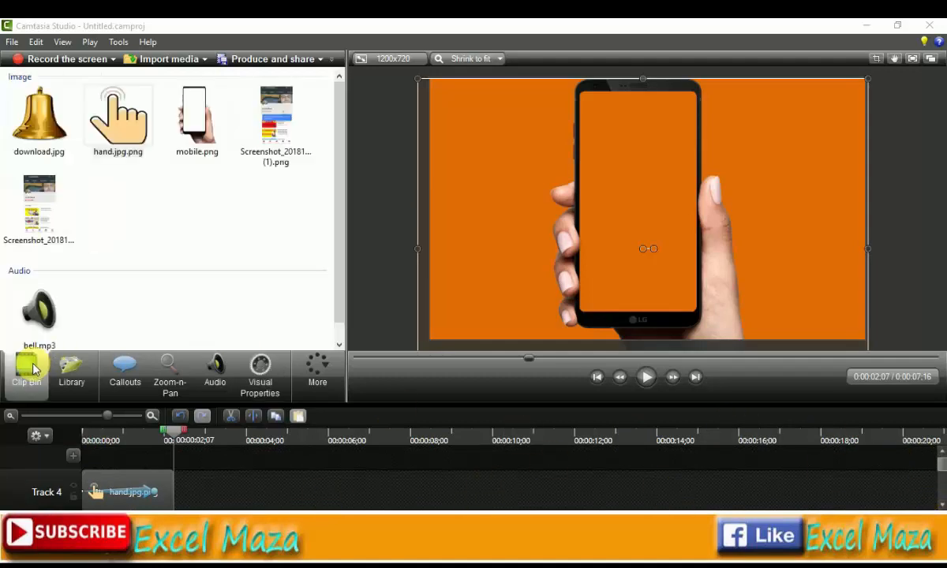
pyautogui.rightClick(280, 122)
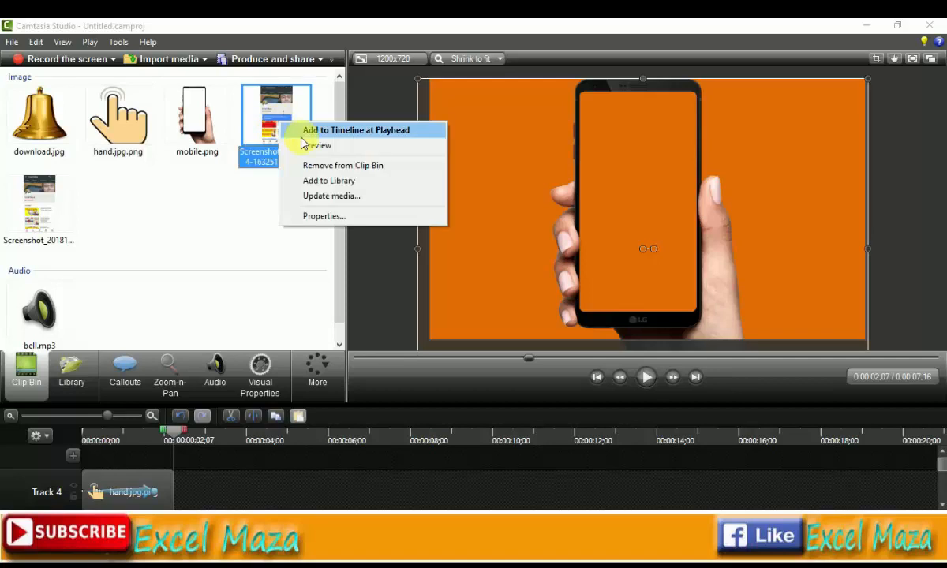
pyautogui.click(305, 132)
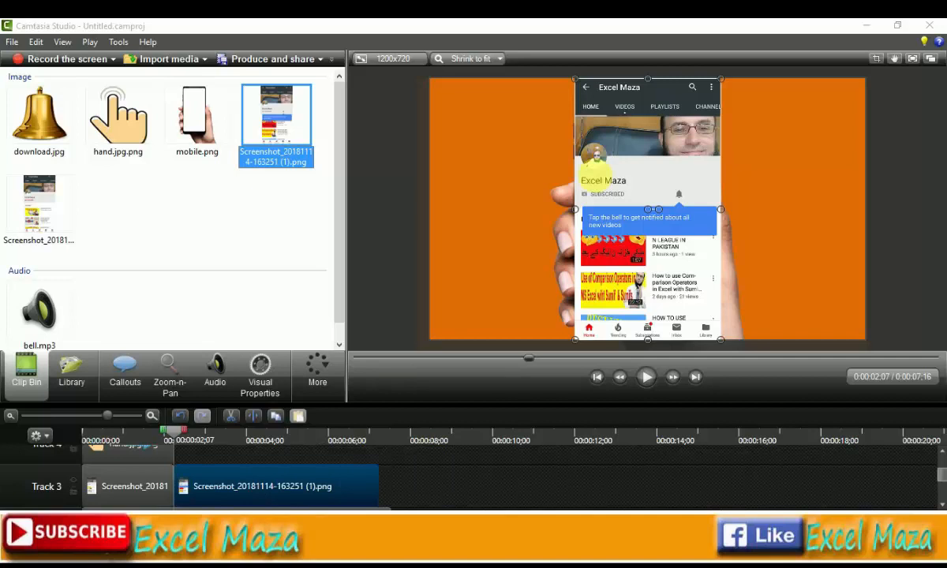
pyautogui.moveTo(621, 180)
pyautogui.mouseDown()
pyautogui.moveTo(638, 202)
pyautogui.moveTo(625, 190)
pyautogui.mouseUp()
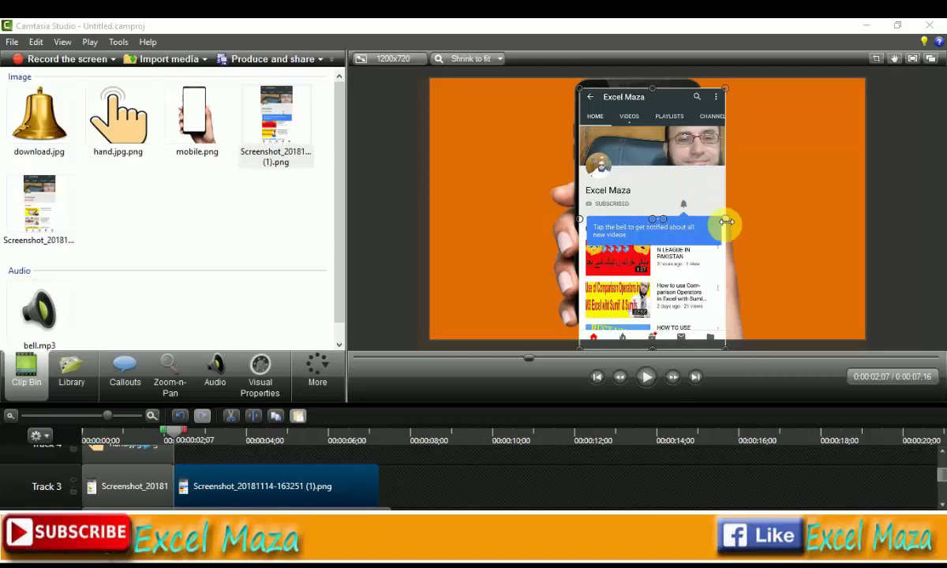
pyautogui.moveTo(726, 222); pyautogui.dragTo(698, 212)
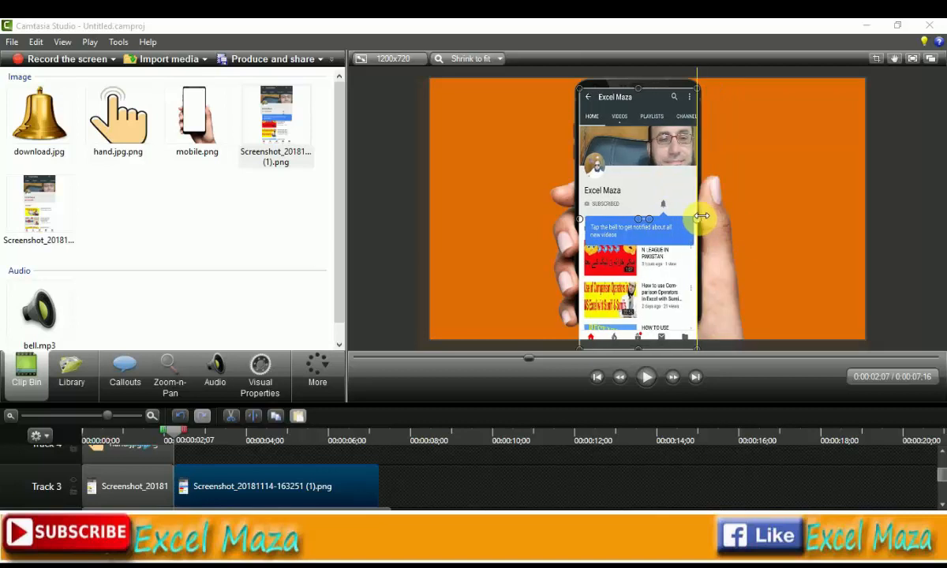
pyautogui.moveTo(640, 352); pyautogui.dragTo(652, 314)
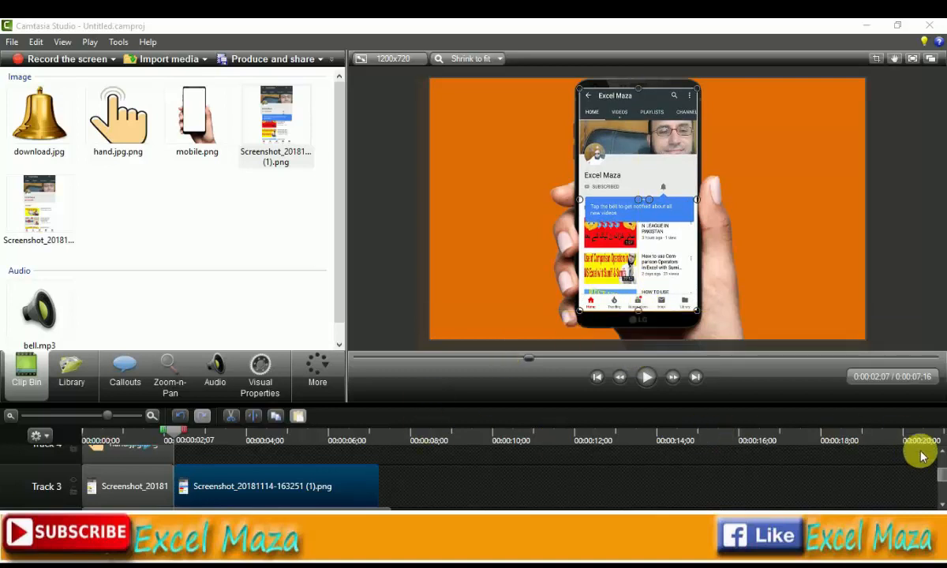
# Add the bell image download.jpg at the playhead, shrink it, and place it over the notification bell beside the Subscribed label.
pyautogui.scroll(2, 937, 452)
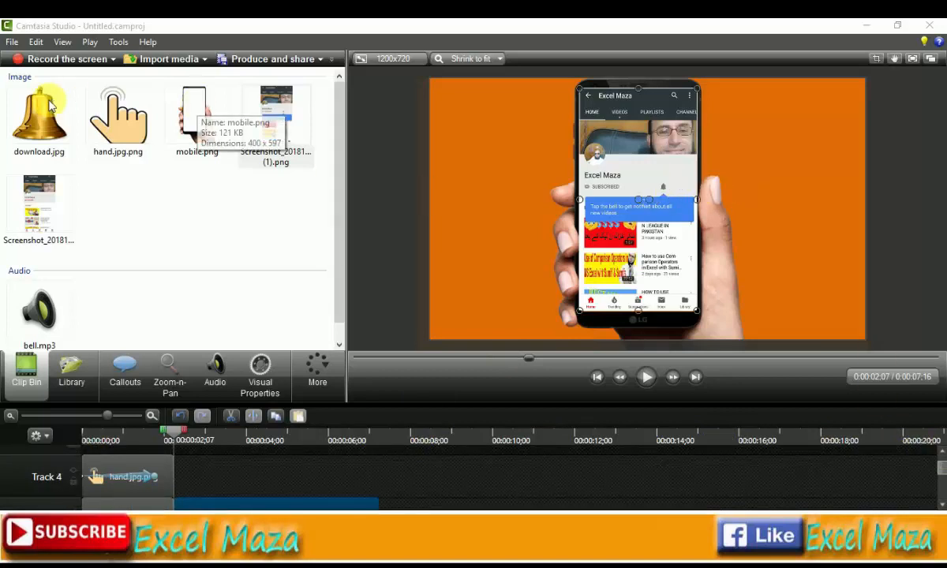
pyautogui.click(22, 111)
pyautogui.rightClick(22, 111)
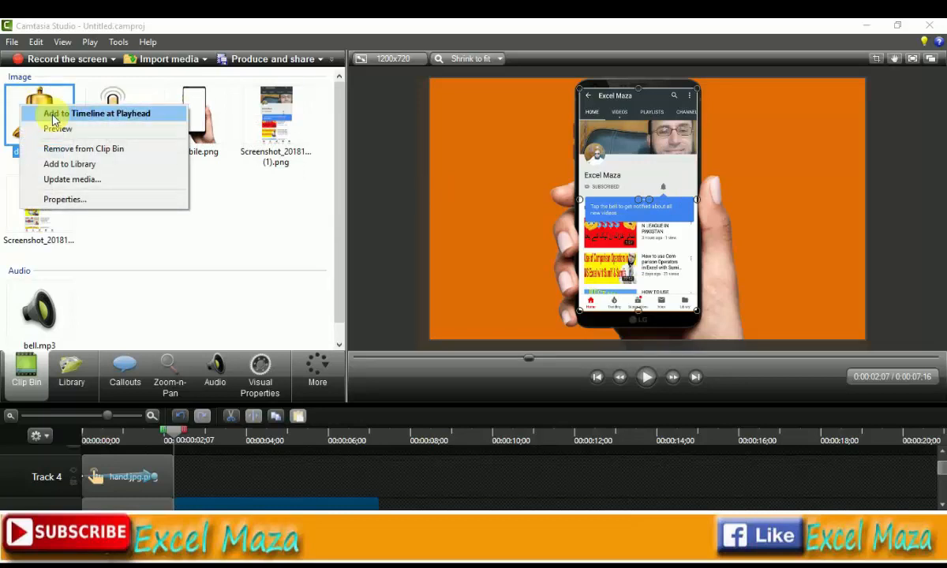
pyautogui.click(54, 115)
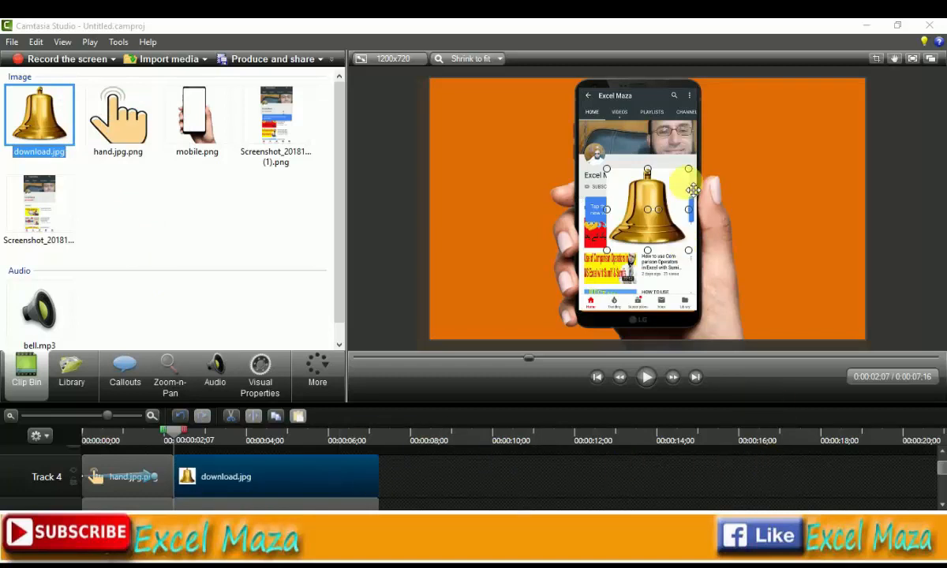
pyautogui.moveTo(693, 175)
pyautogui.mouseDown()
pyautogui.moveTo(649, 224)
pyautogui.moveTo(641, 214)
pyautogui.moveTo(628, 231)
pyautogui.moveTo(680, 197)
pyautogui.moveTo(682, 183)
pyautogui.mouseUp()
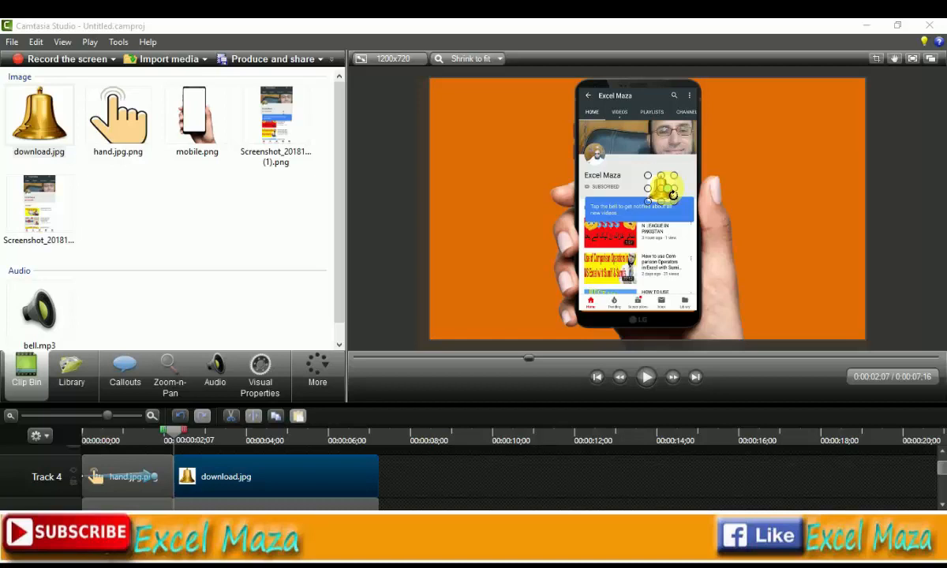
pyautogui.moveTo(670, 200); pyautogui.dragTo(675, 198)
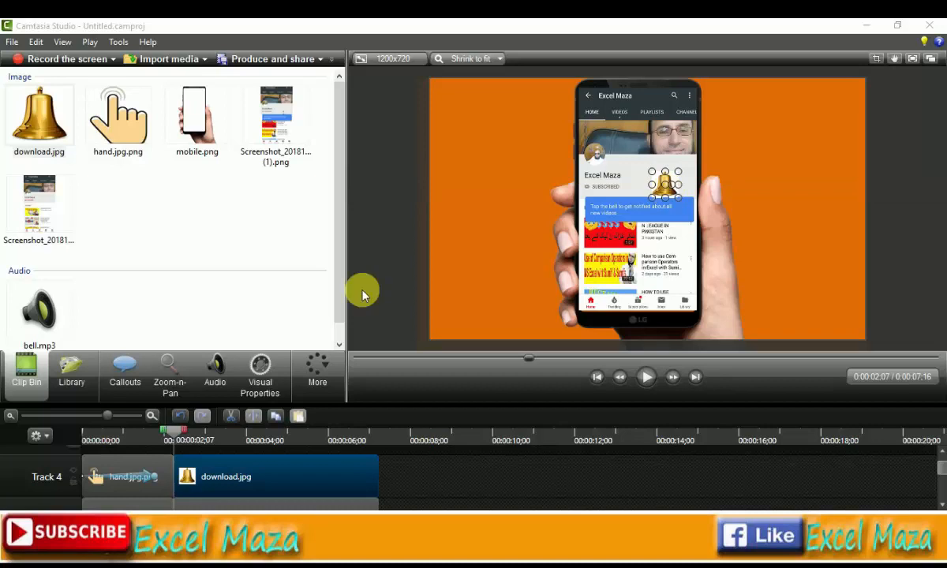
# Play the timeline from the start to check the change from the Subscribe page to the bell page.
pyautogui.click(178, 438)
pyautogui.moveTo(177, 438); pyautogui.dragTo(154, 444)
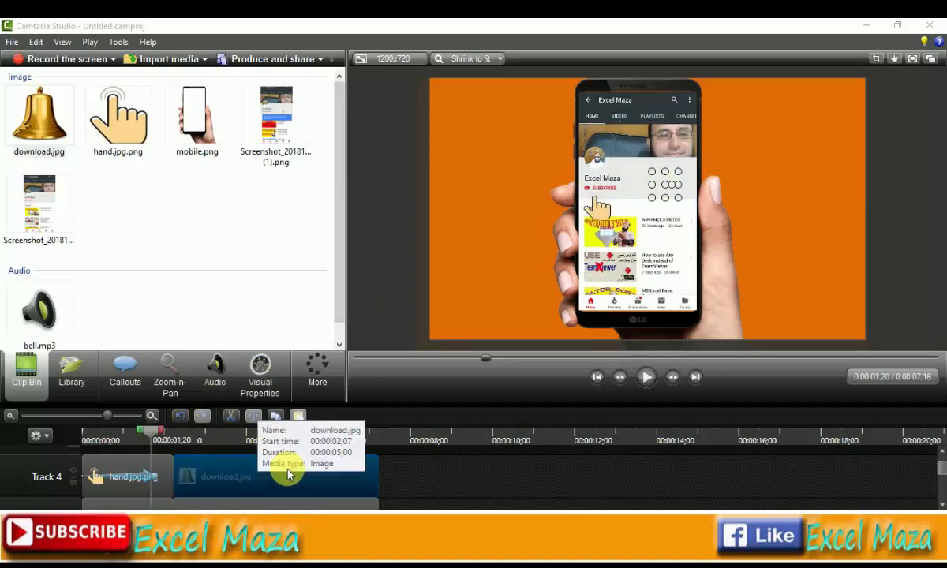
pyautogui.moveTo(155, 438); pyautogui.dragTo(79, 444)
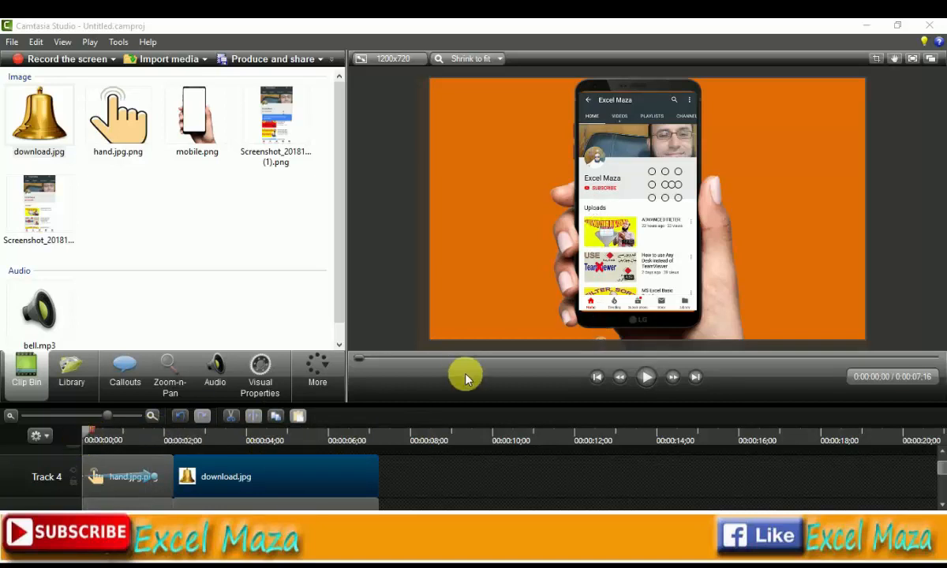
pyautogui.click(646, 377)
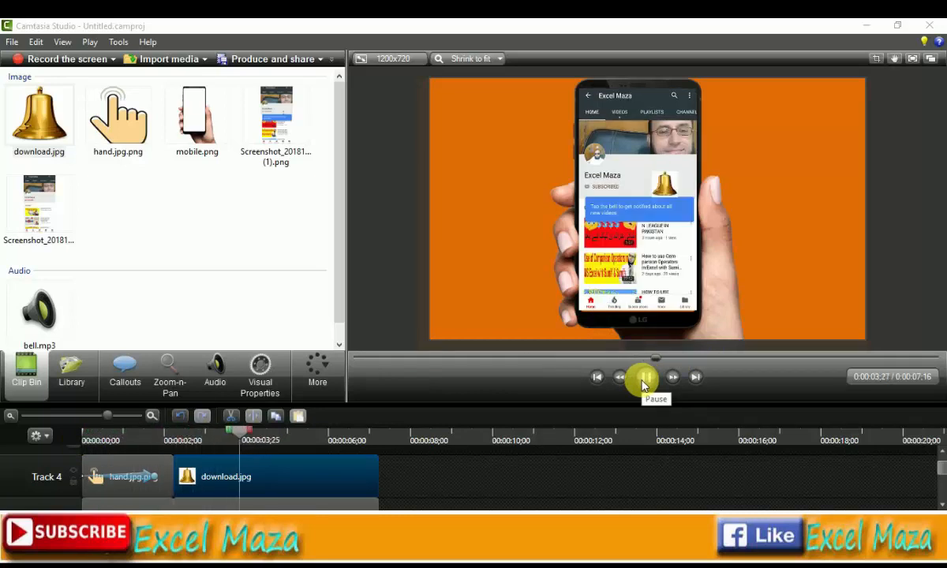
pyautogui.click(643, 379)
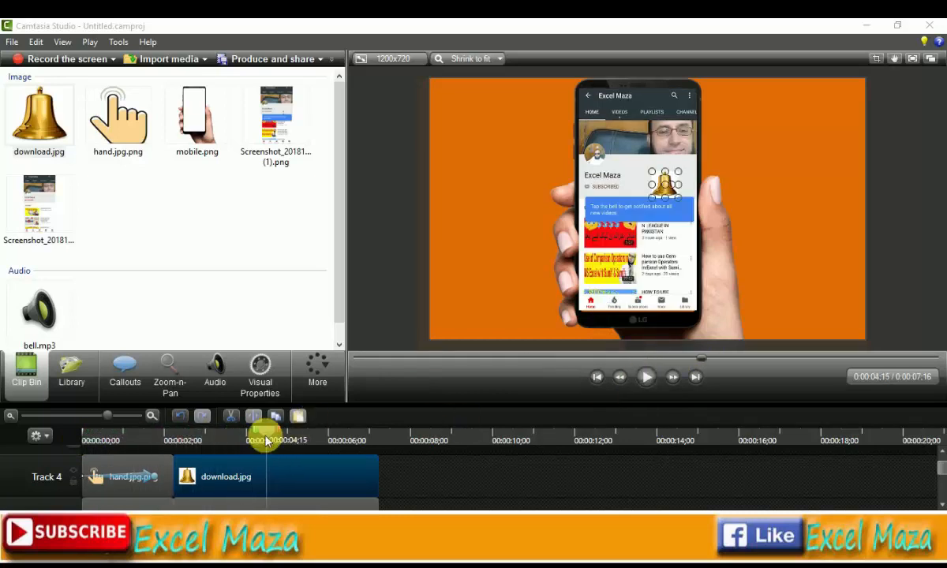
# Copy the Track 4 hand clip and paste it at 0:00:02;07 onto a new track above the bell image.
pyautogui.moveTo(249, 440); pyautogui.dragTo(184, 451)
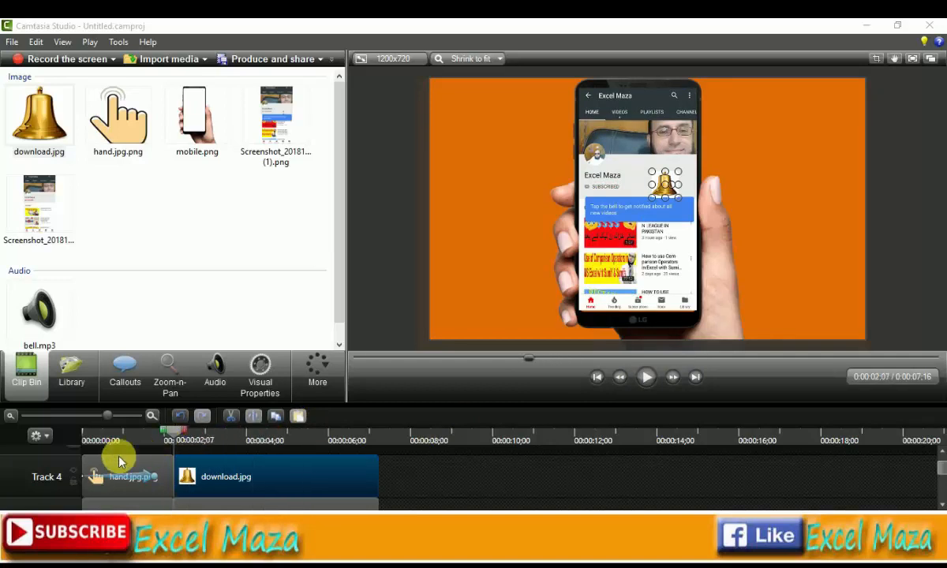
pyautogui.moveTo(175, 437); pyautogui.dragTo(162, 436)
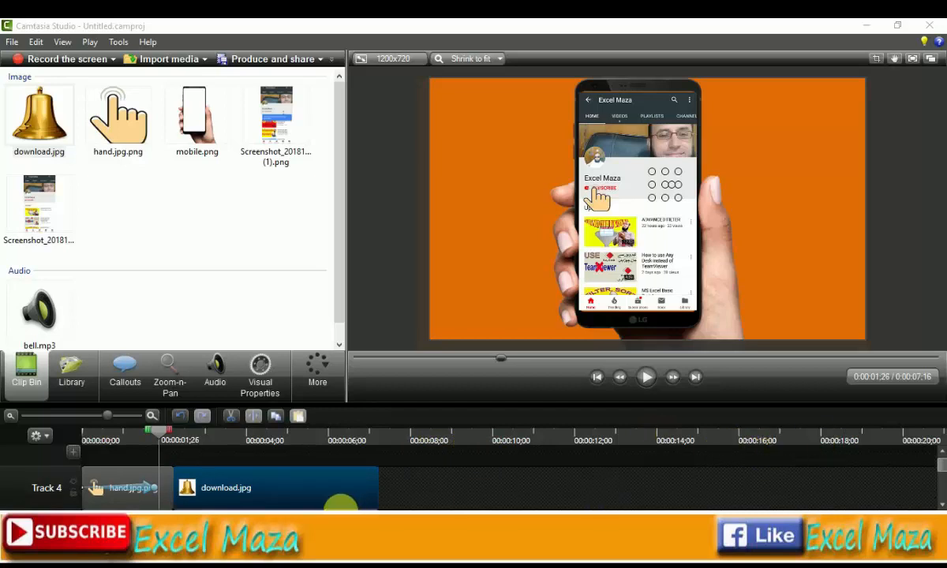
pyautogui.click(160, 436)
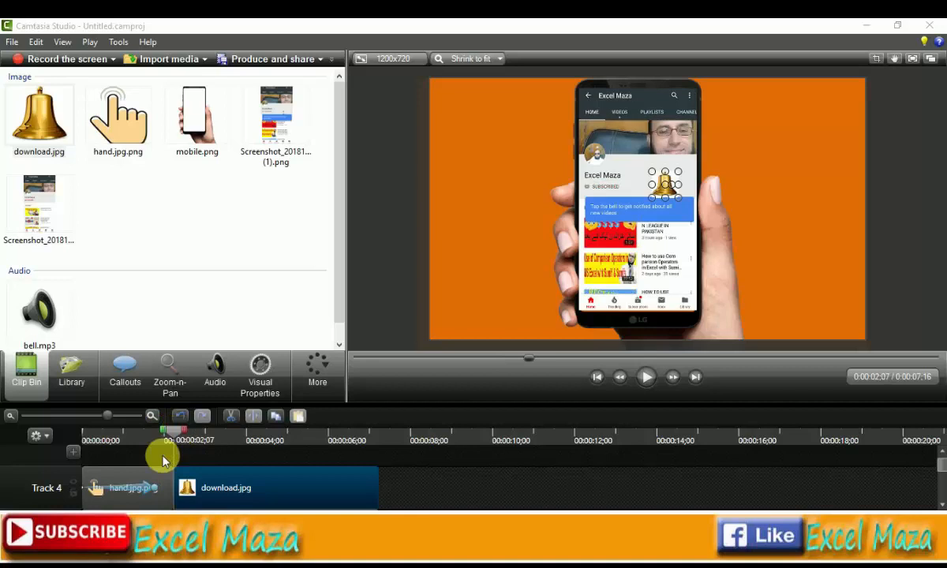
pyautogui.click(159, 479)
pyautogui.rightClick(160, 480)
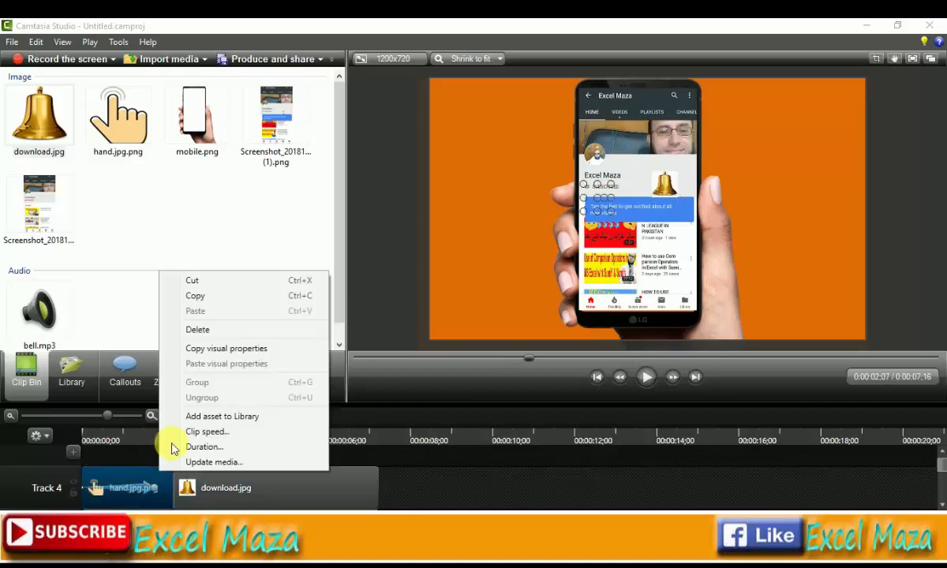
pyautogui.click(210, 297)
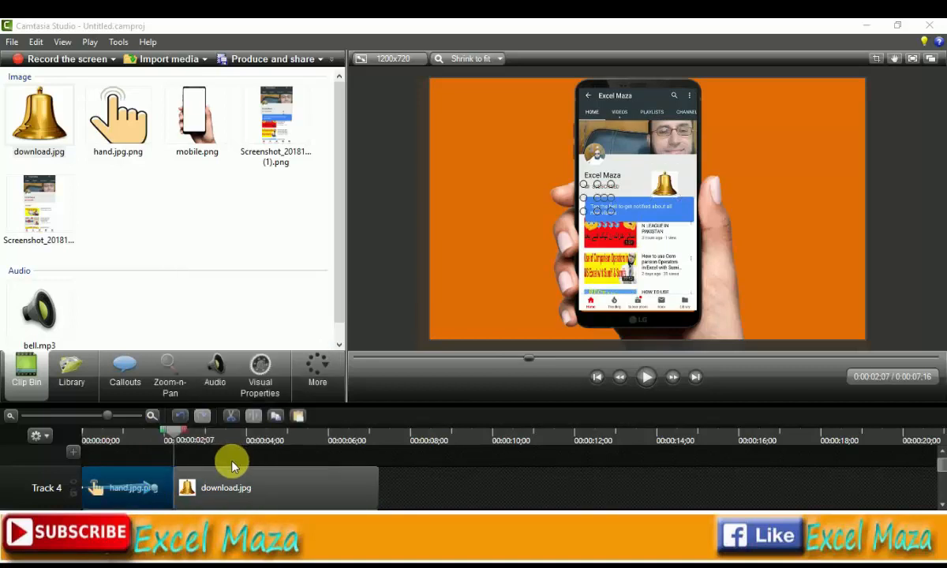
pyautogui.rightClick(233, 462)
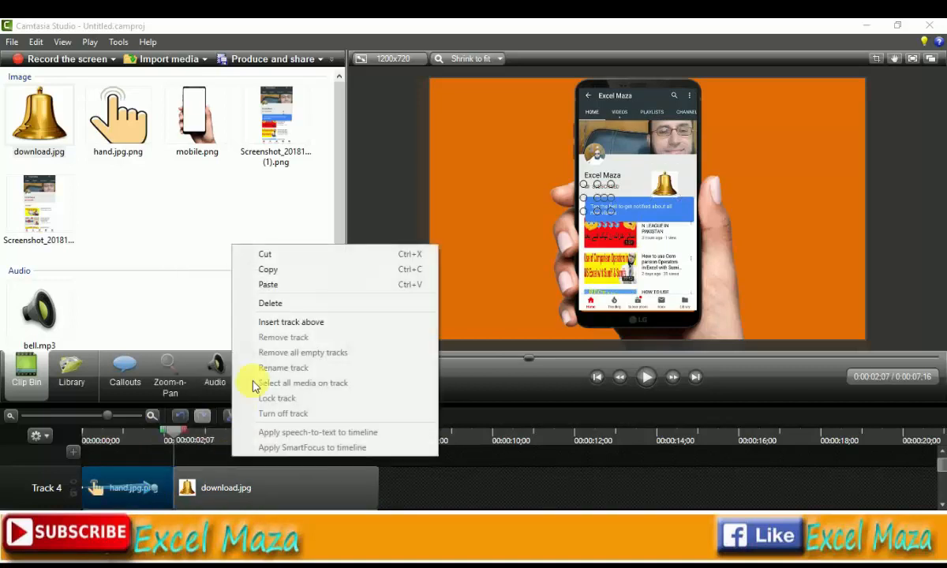
pyautogui.click(270, 284)
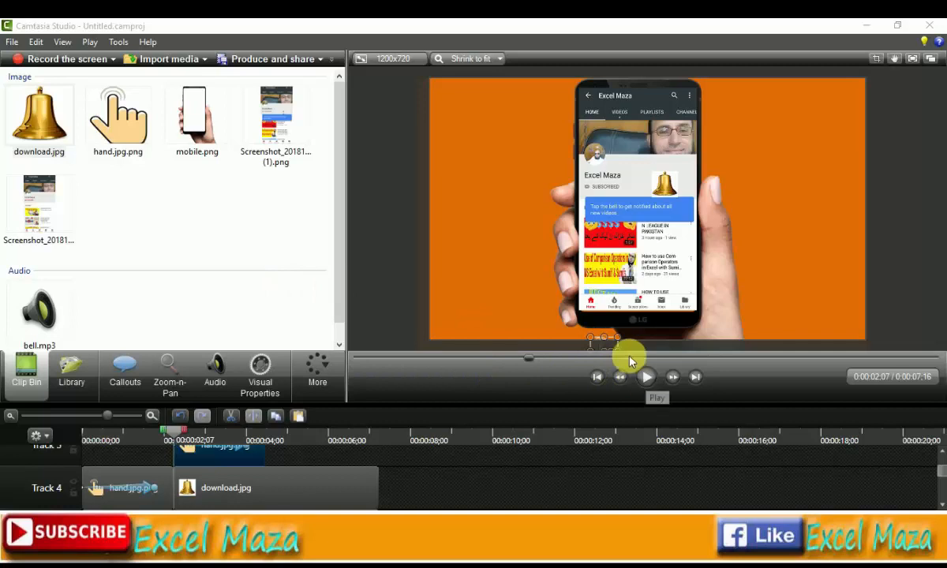
# Delete the visual animations from the copied hand clip on Track 5.
pyautogui.moveTo(604, 338); pyautogui.dragTo(612, 195)
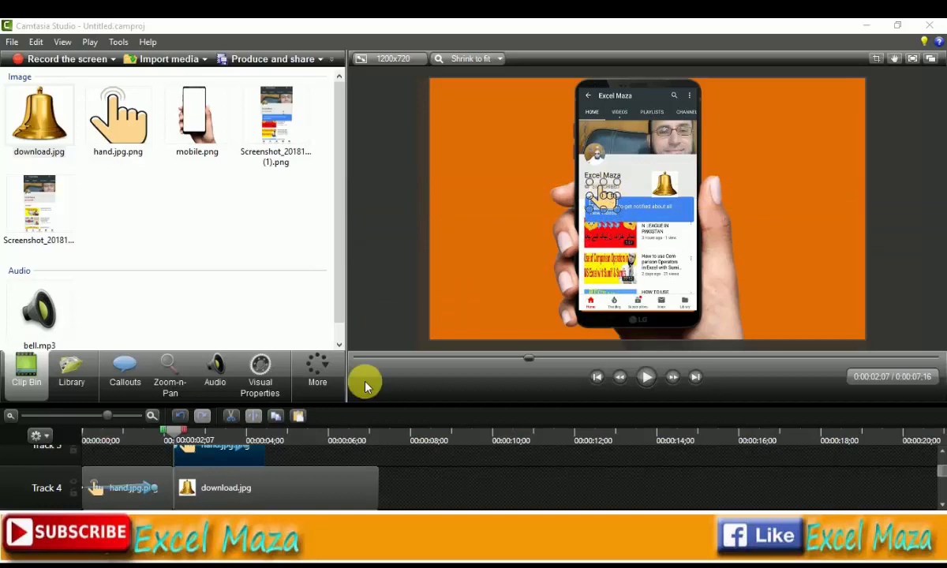
pyautogui.click(938, 454)
pyautogui.click(938, 453)
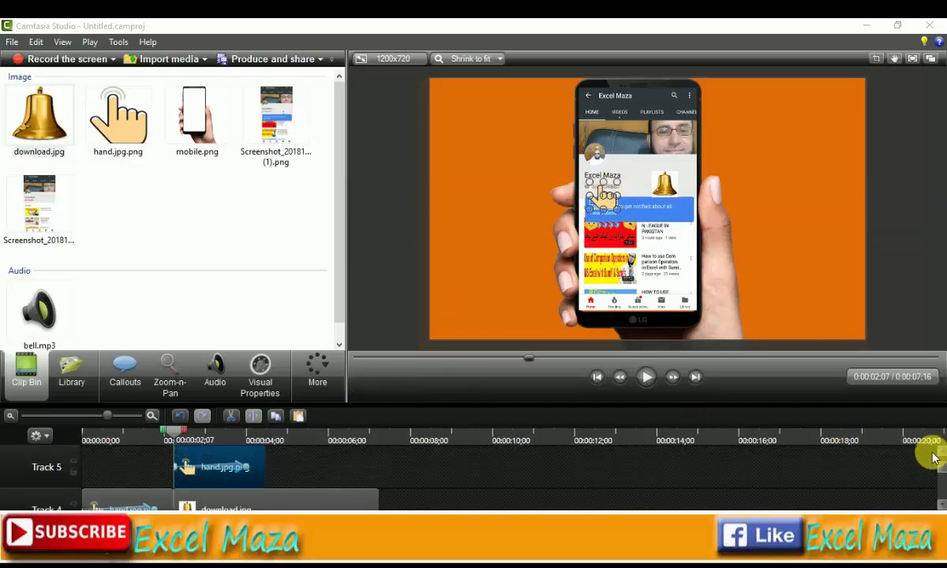
pyautogui.rightClick(241, 468)
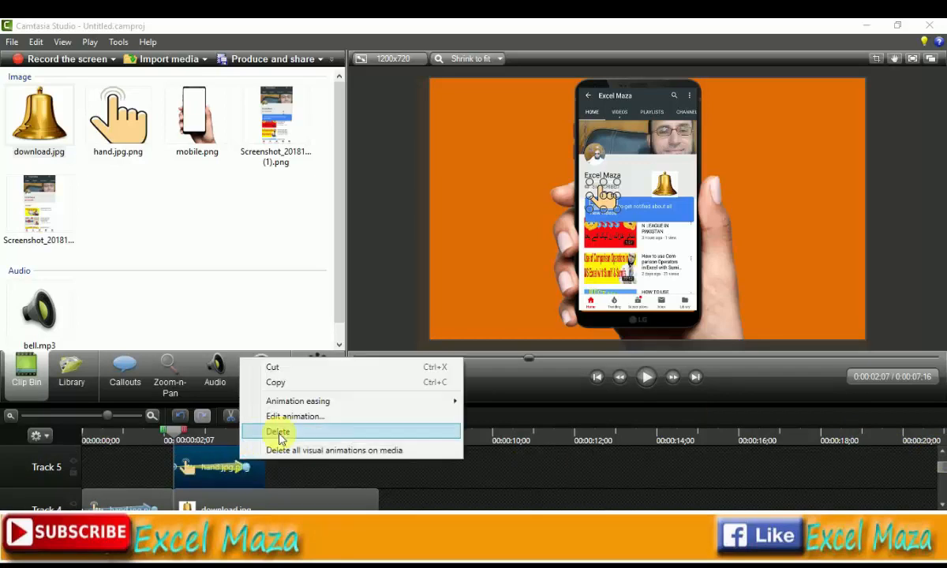
pyautogui.click(279, 433)
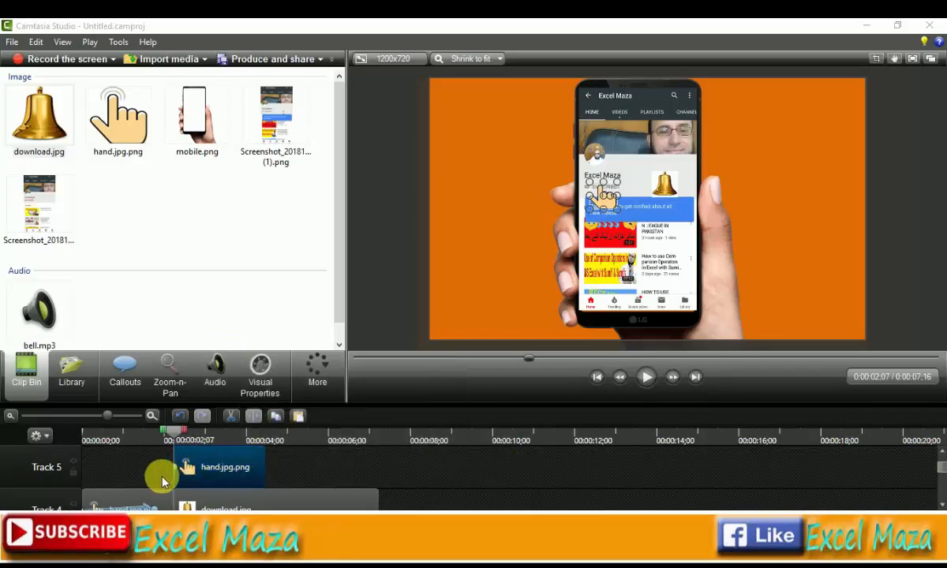
pyautogui.moveTo(183, 472); pyautogui.dragTo(214, 470)
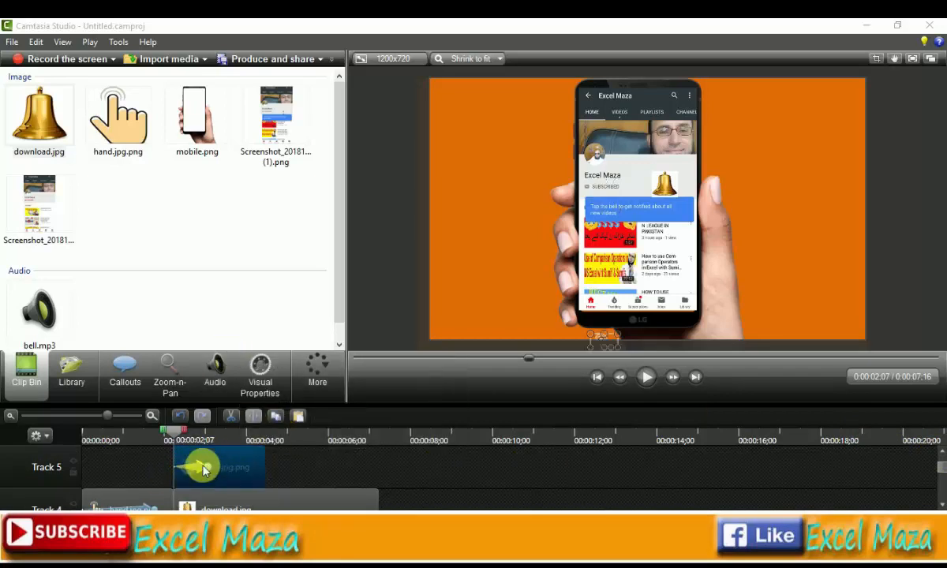
pyautogui.rightClick(204, 469)
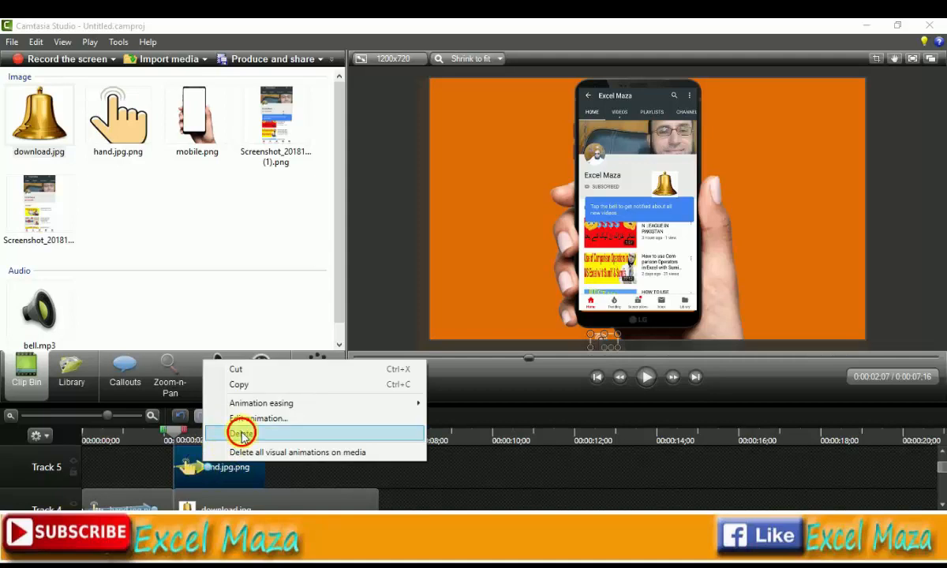
pyautogui.click(240, 434)
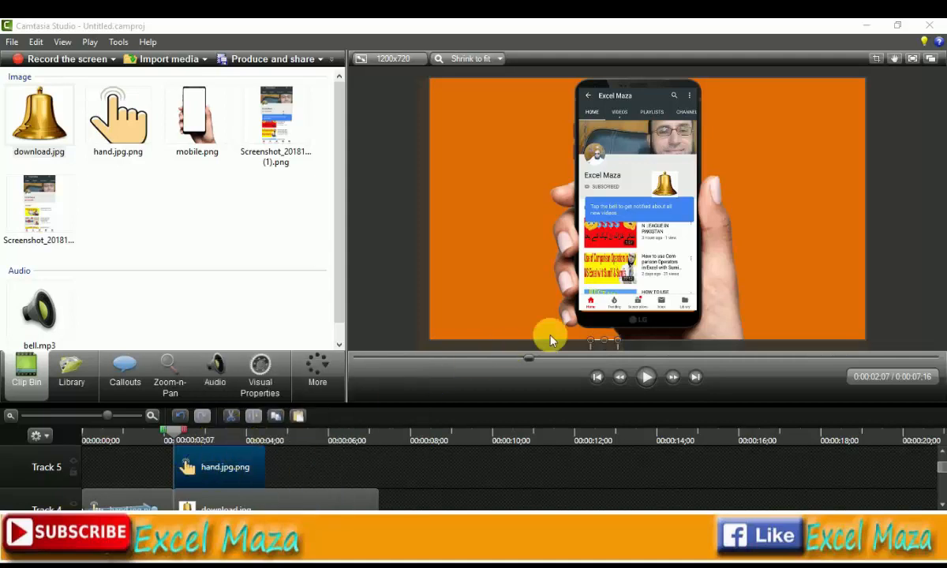
# Place the copied hand just below the Subscribed label at X -130, Y 21, and add an animation at the playhead.
pyautogui.moveTo(607, 345); pyautogui.dragTo(606, 201)
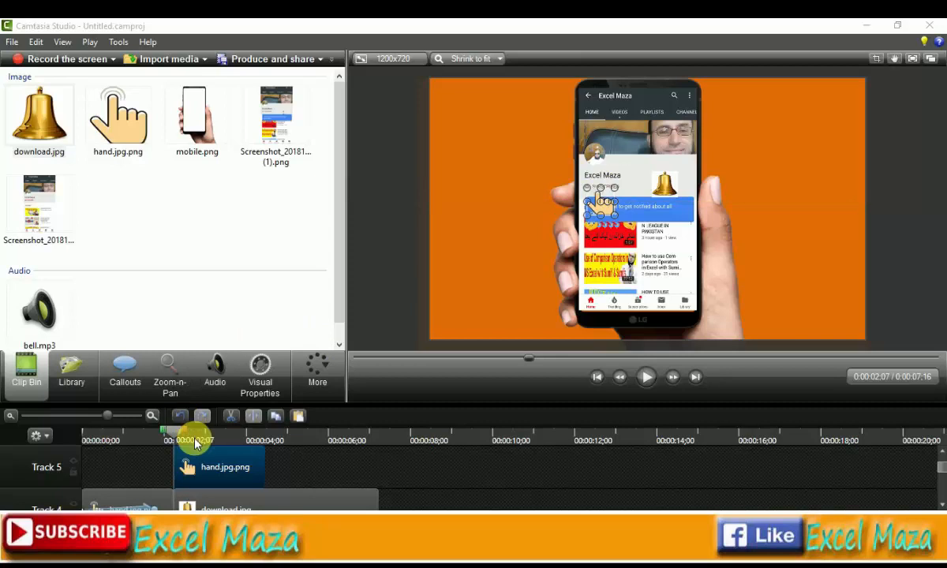
pyautogui.click(259, 372)
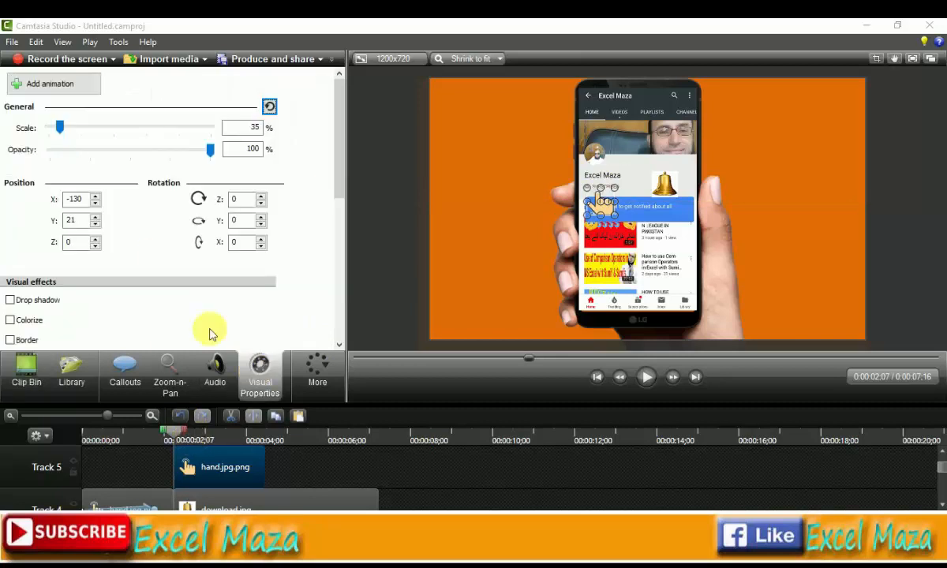
pyautogui.click(47, 84)
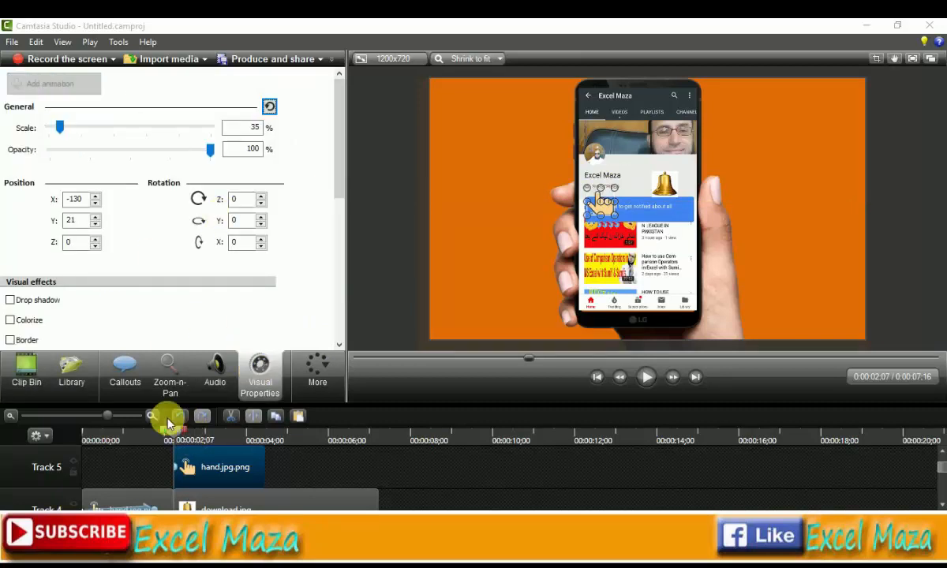